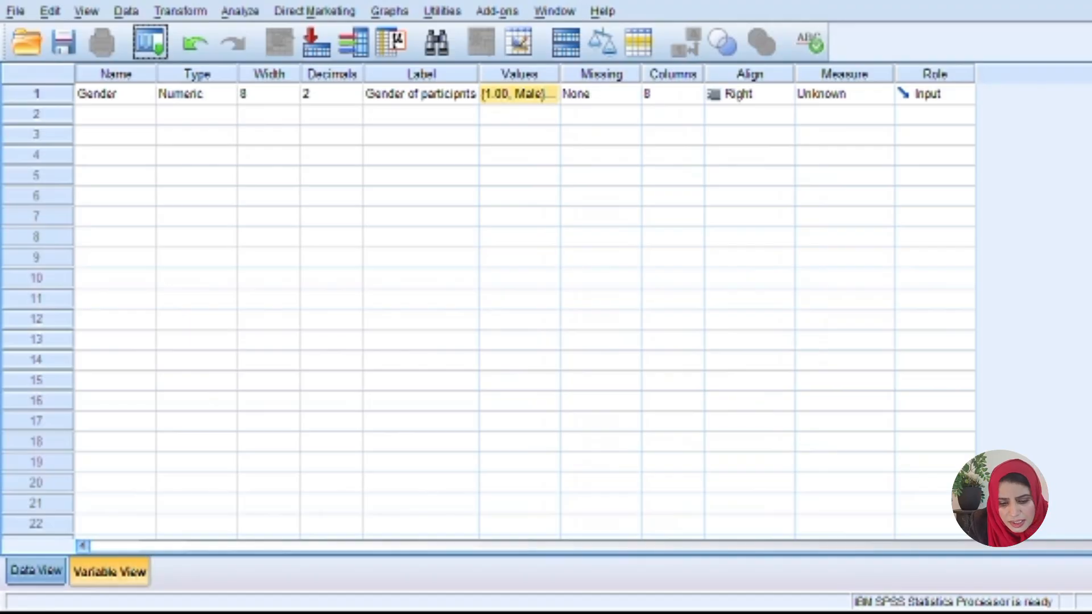
Step: Re-enter the name of the first variable as Gender in the variable definitions
click(36, 572)
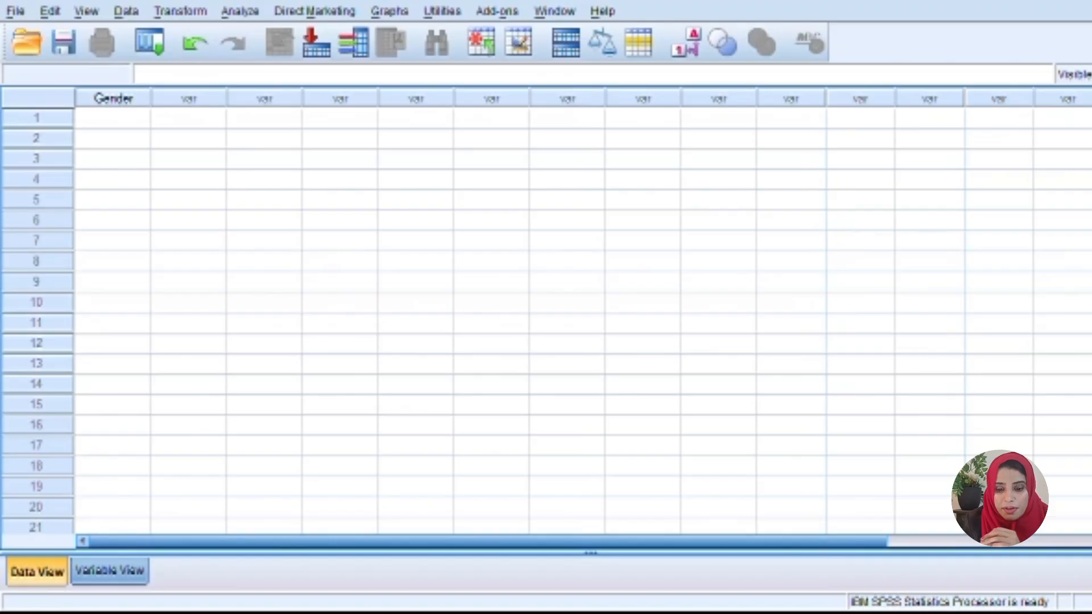
click(109, 571)
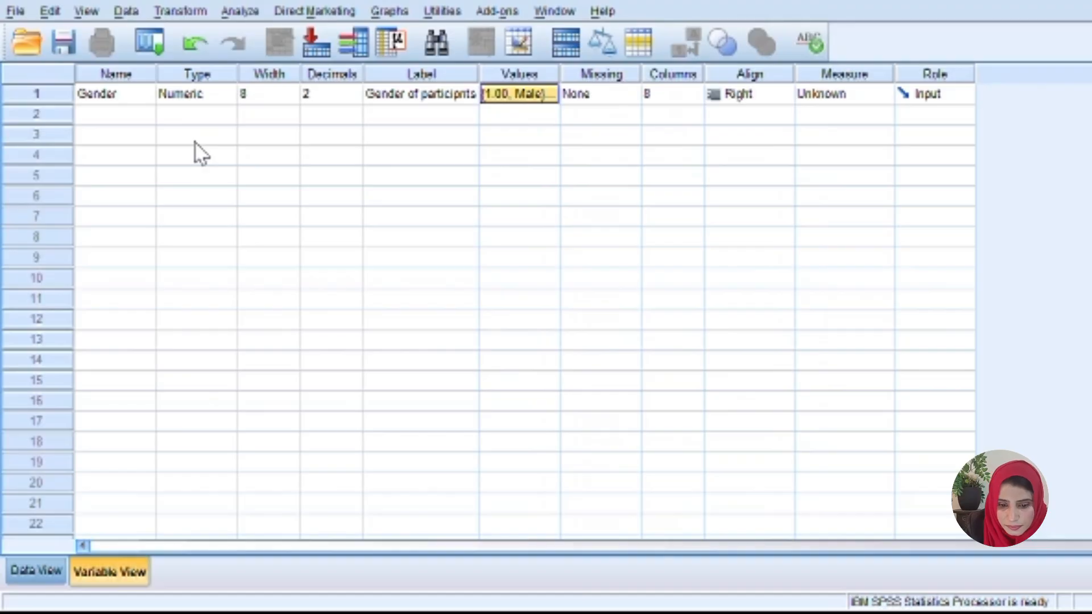
key(Home)
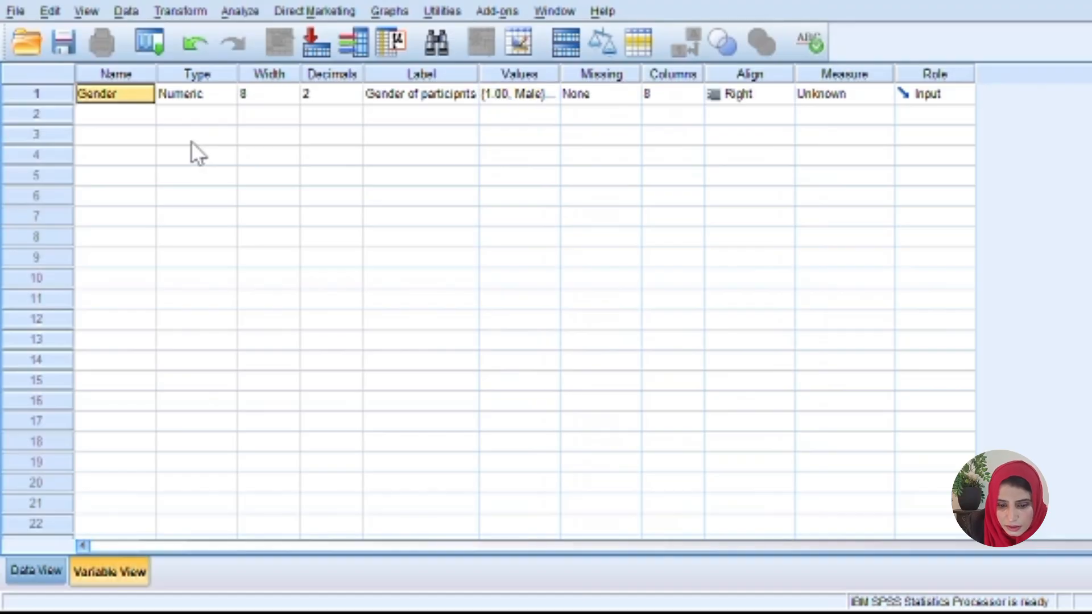
key(F2)
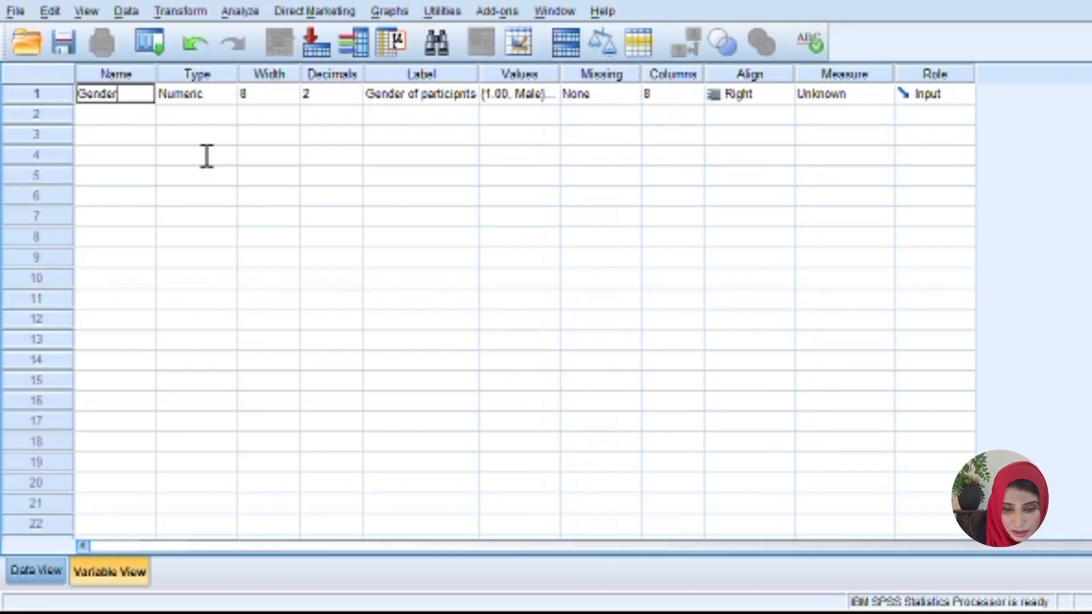
key(BackSpace)
key(BackSpace)
key(BackSpace)
key(BackSpace)
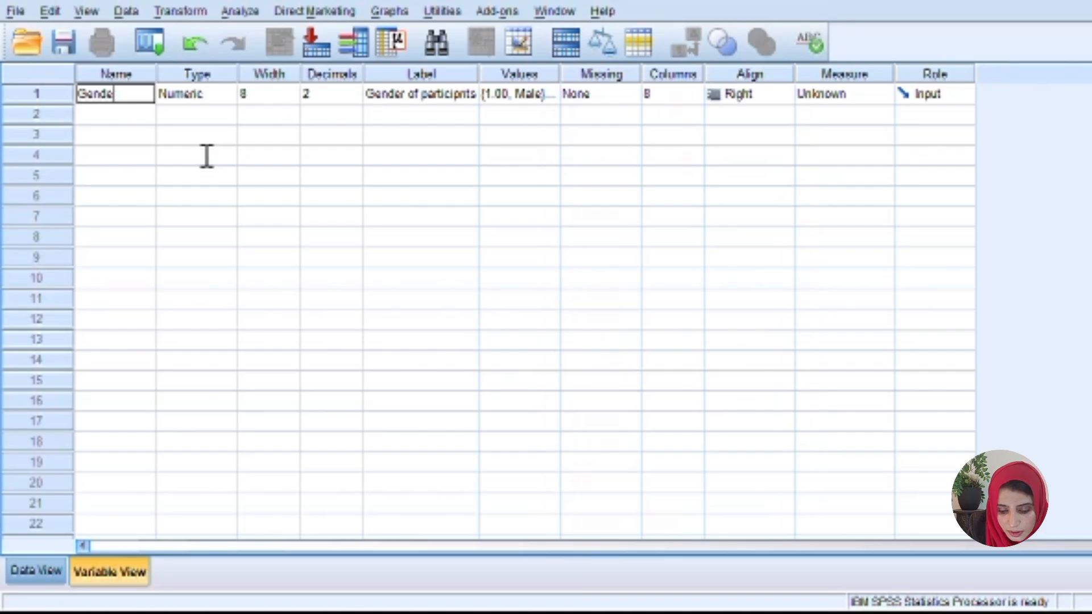
key(BackSpace)
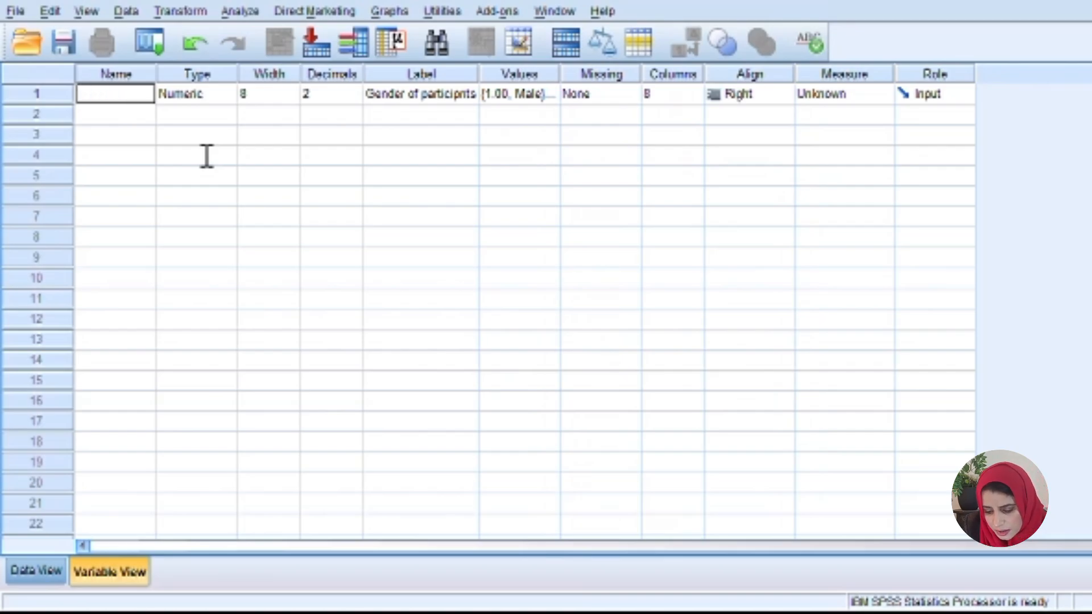
text(GEnder)
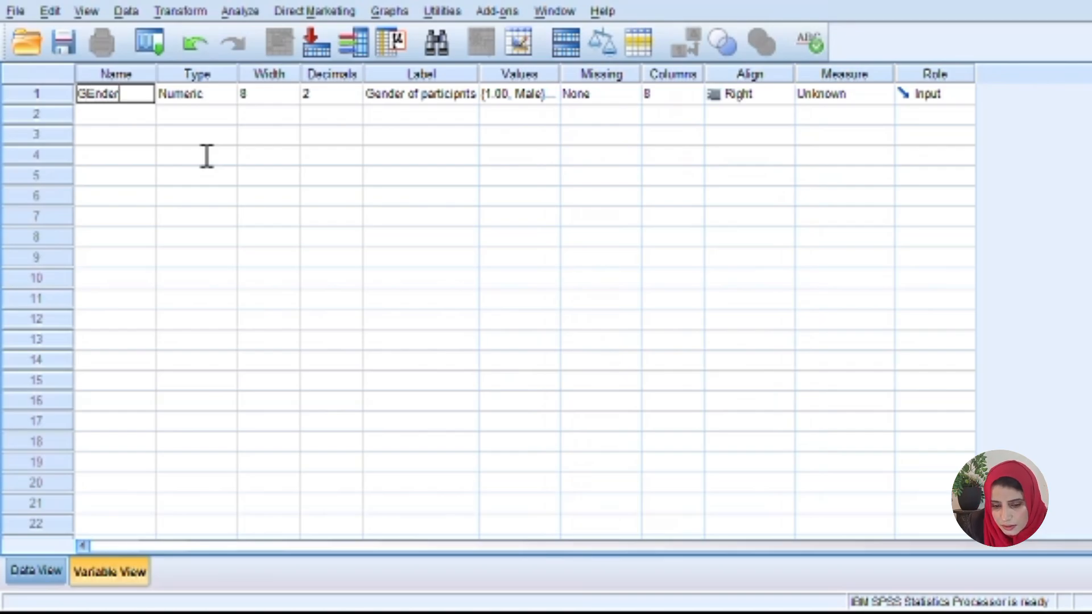
key(BackSpace)
key(BackSpace)
key(BackSpace)
key(BackSpace)
key(BackSpace)
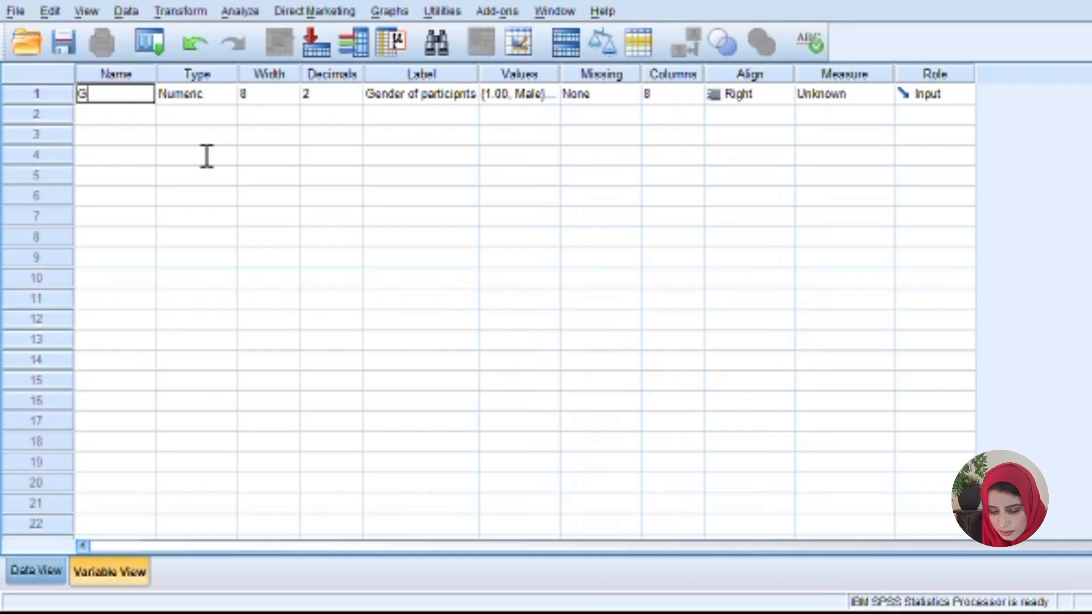
text(ender)
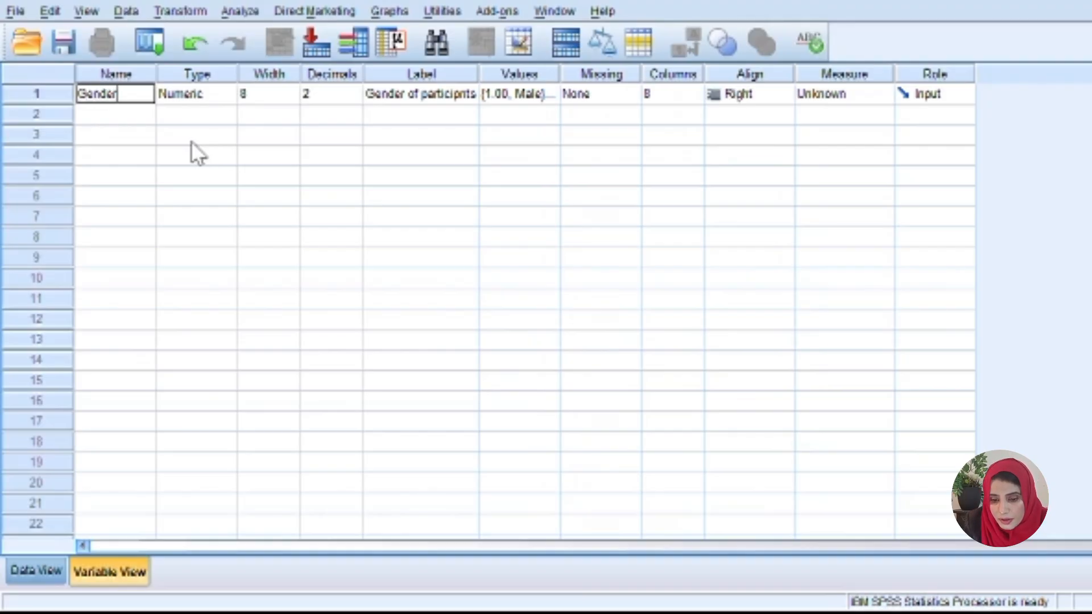
key(Return)
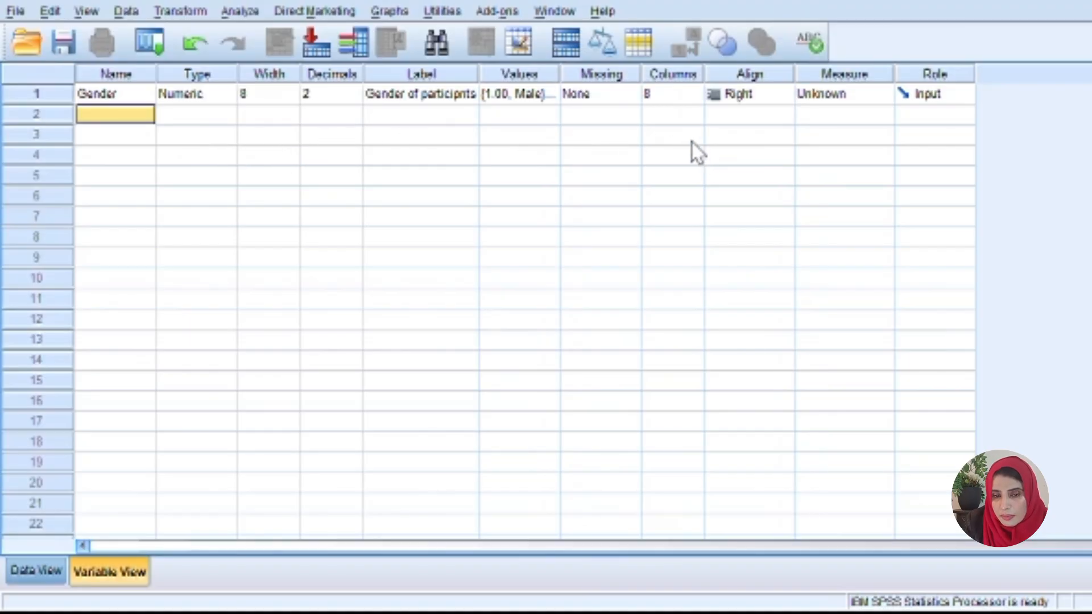
Step: Replace the Gender variable's label with "Gender of the partipant"
double_click(461, 94)
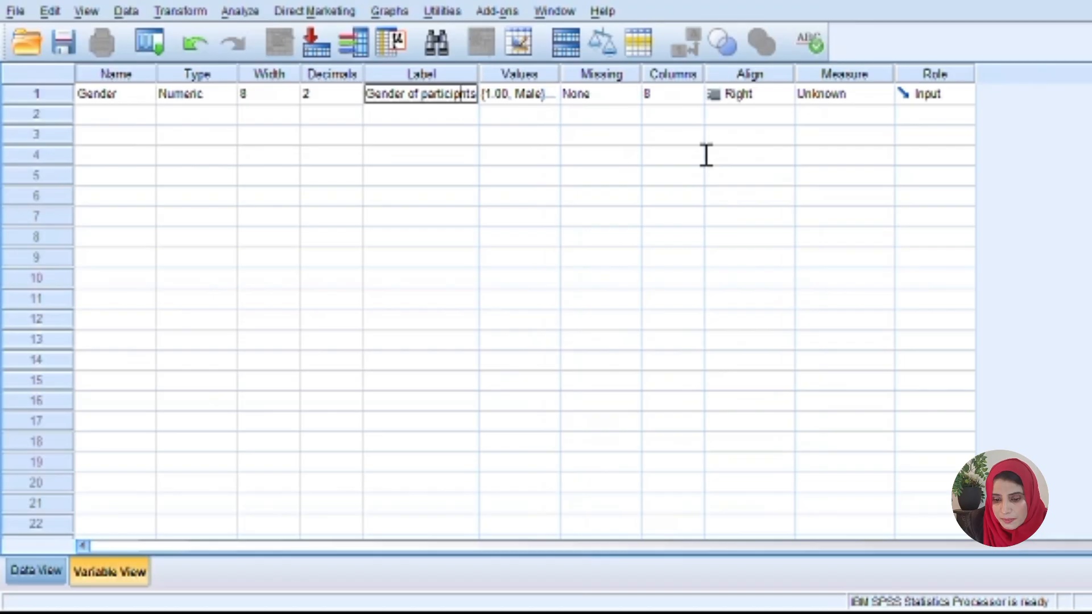
key(ctrl+shift+Left)
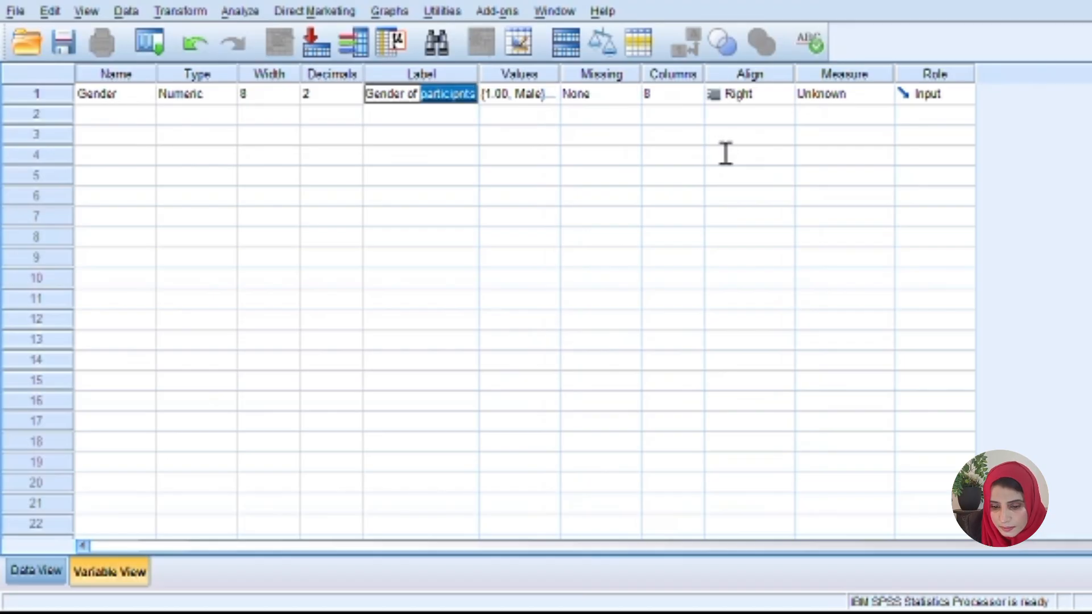
key(BackSpace)
key(BackSpace)
key(BackSpace)
key(BackSpace)
key(BackSpace)
key(BackSpace)
key(BackSpace)
key(BackSpace)
key(BackSpace)
key(BackSpace)
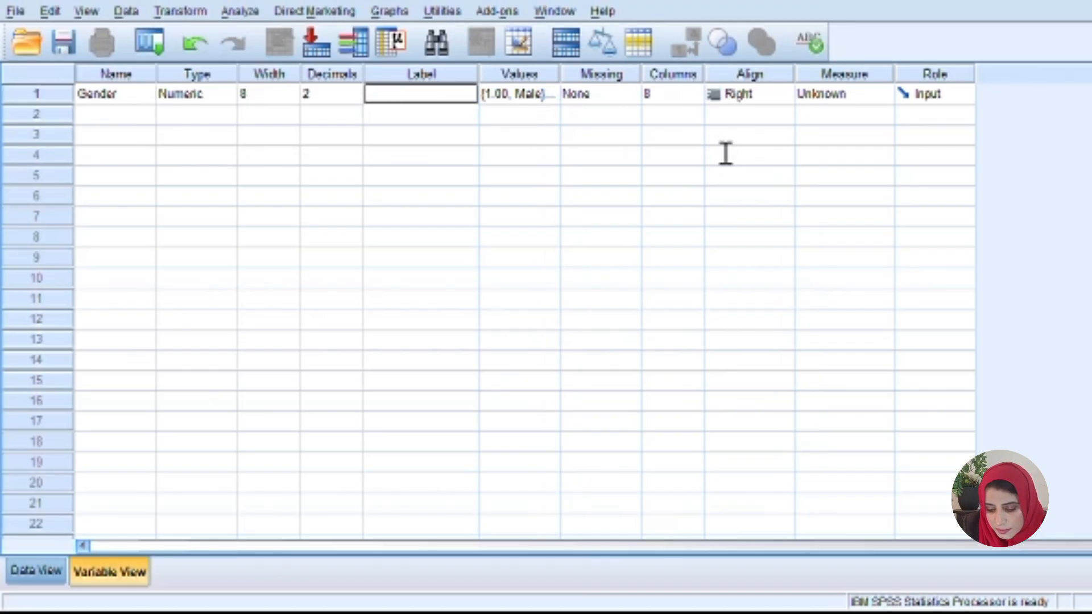
text(Gender )
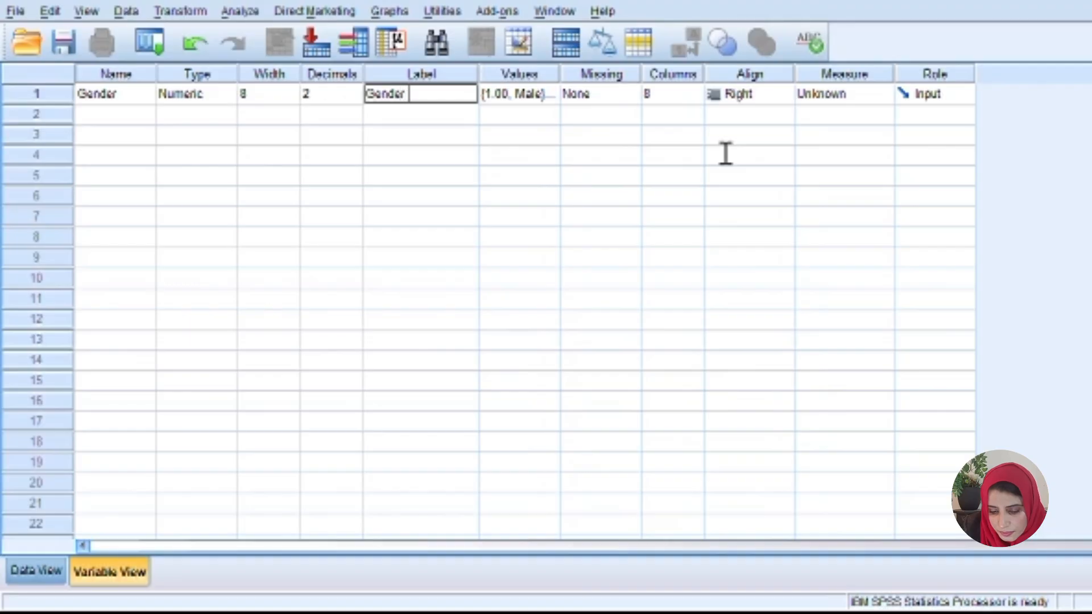
text(of the )
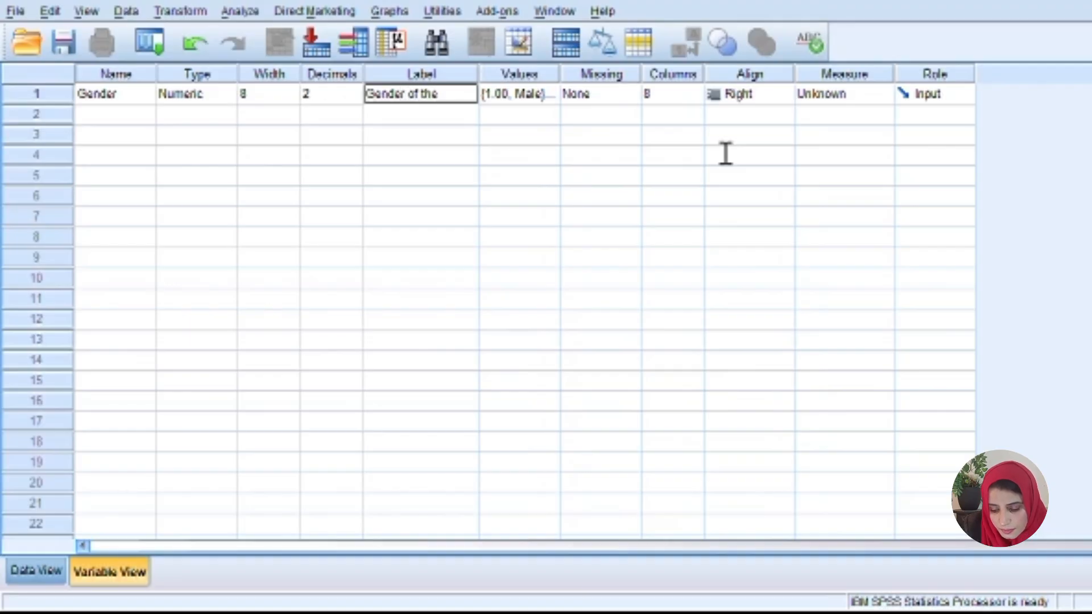
text(pa)
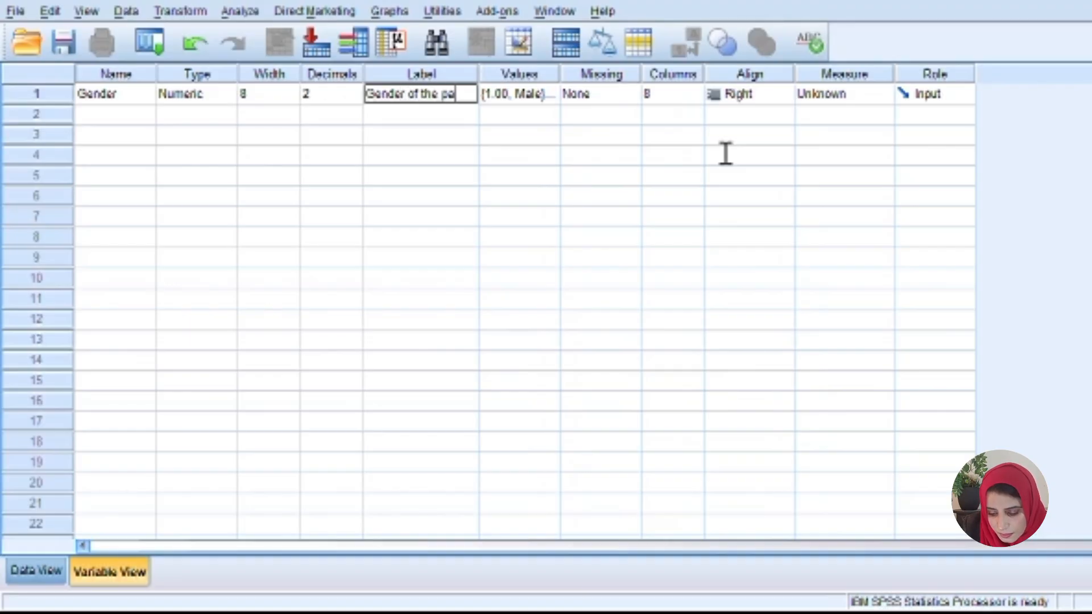
text(rtip)
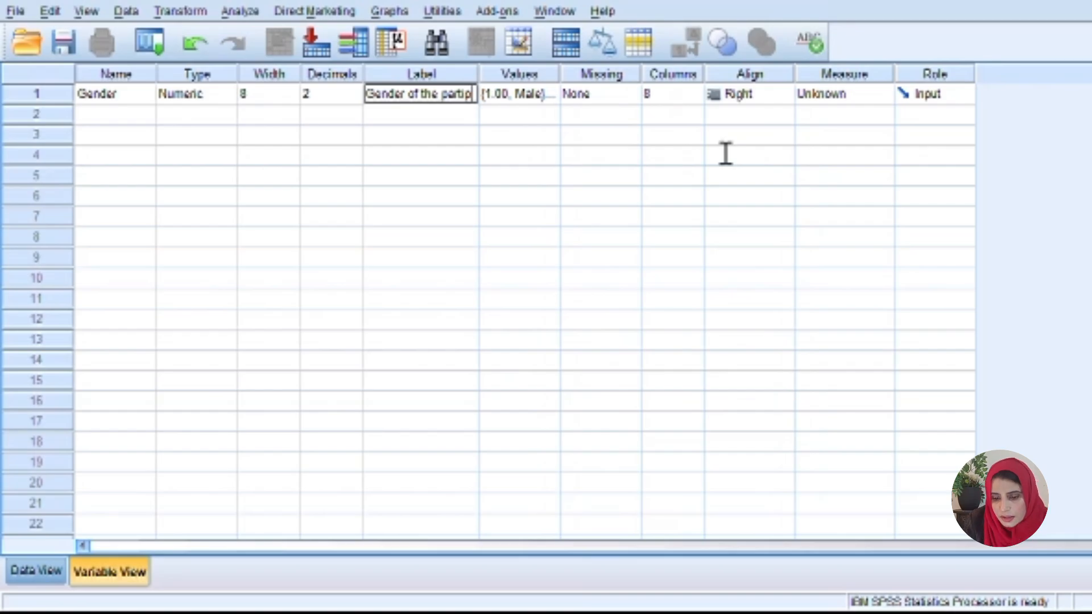
text(ant)
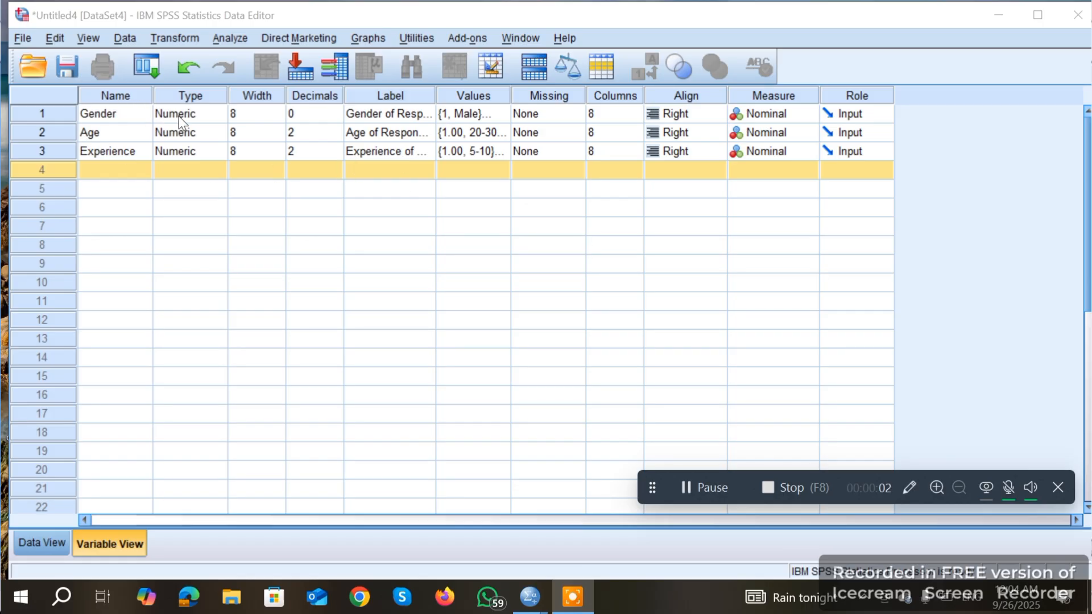
Step: Remove the existing Male and Female value labels from the Gender variable
click(487, 115)
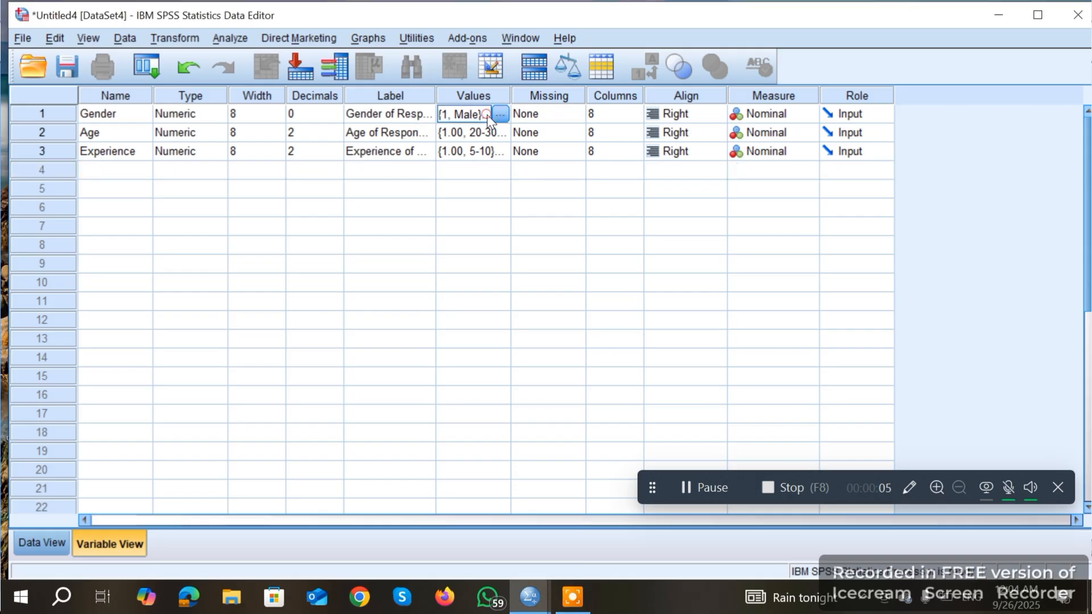
click(502, 115)
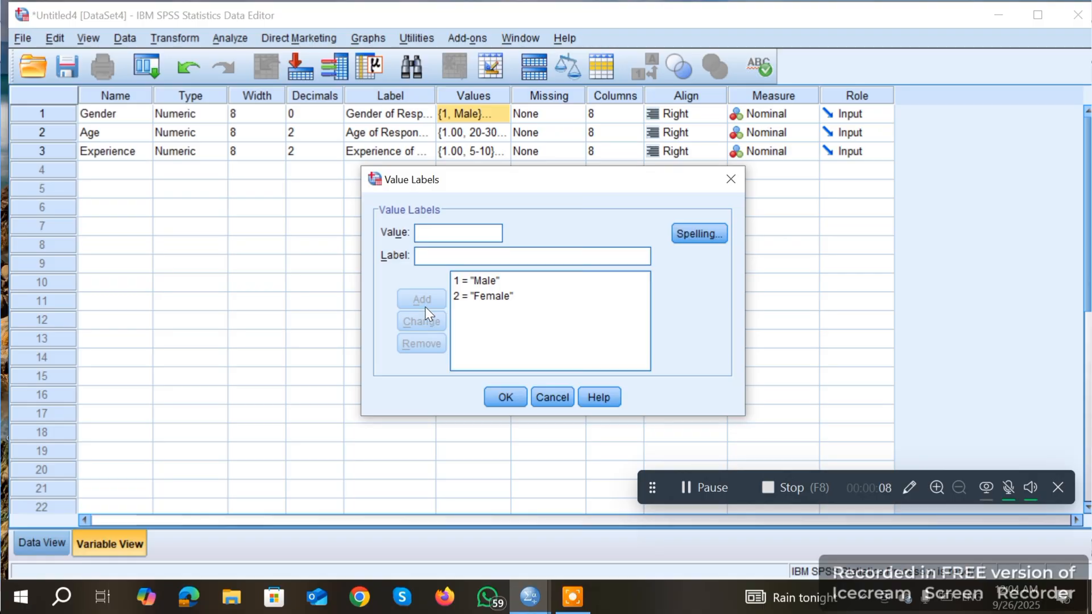
click(487, 279)
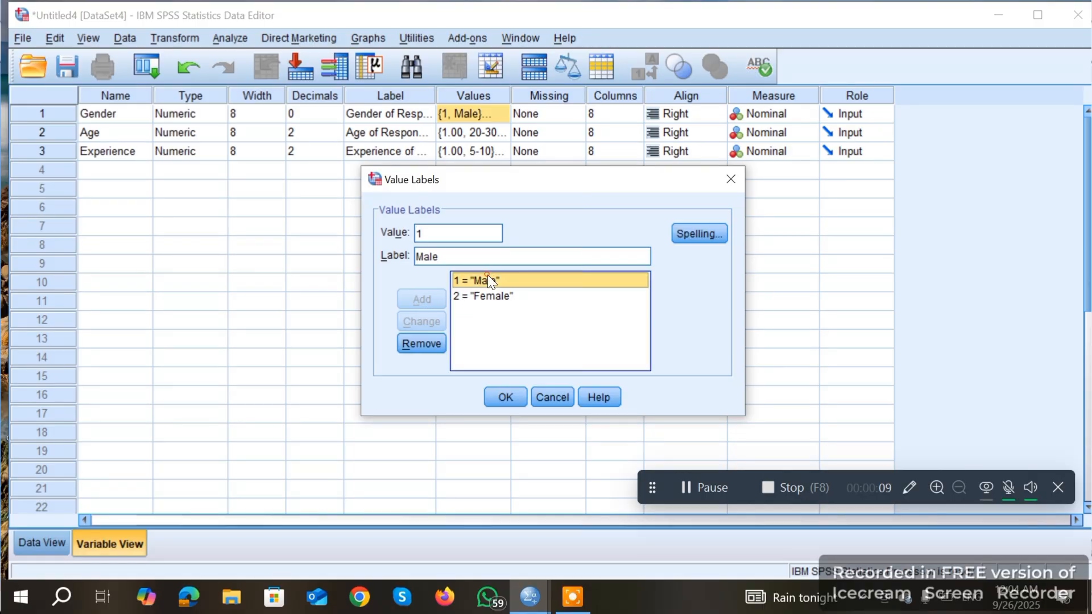
click(420, 343)
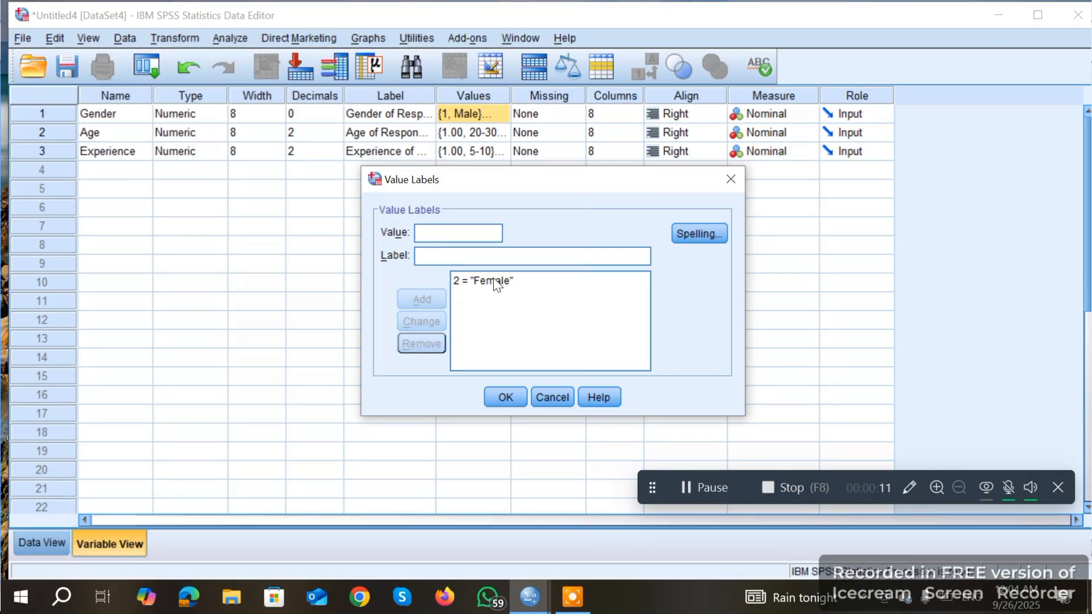
click(485, 284)
click(423, 343)
Step: Add a value label to the Gender variable that codes 1 as Male
click(438, 229)
text(1)
click(455, 258)
text(Male)
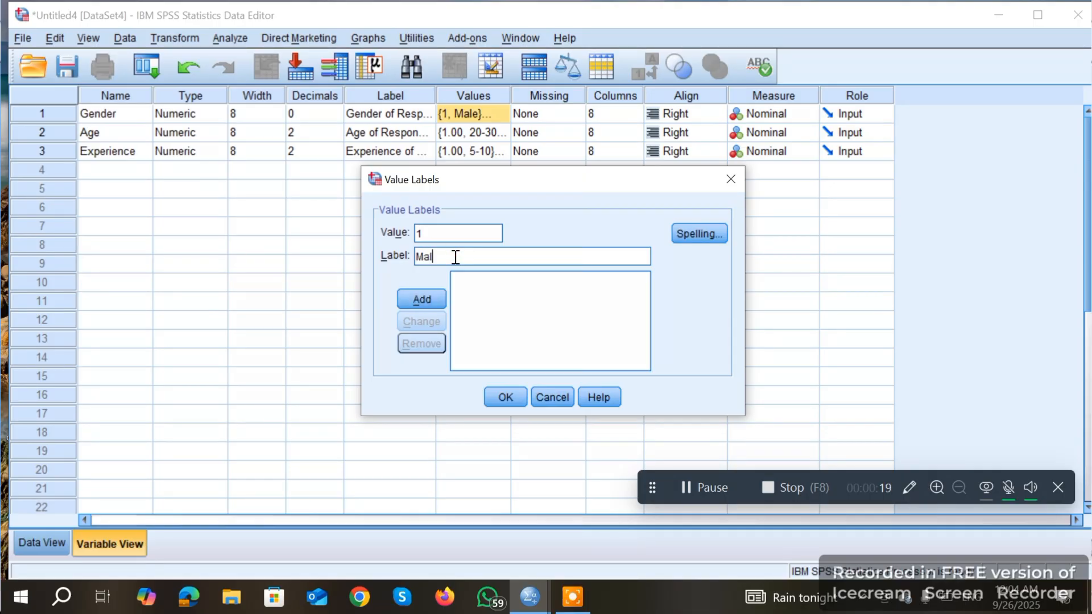
click(422, 300)
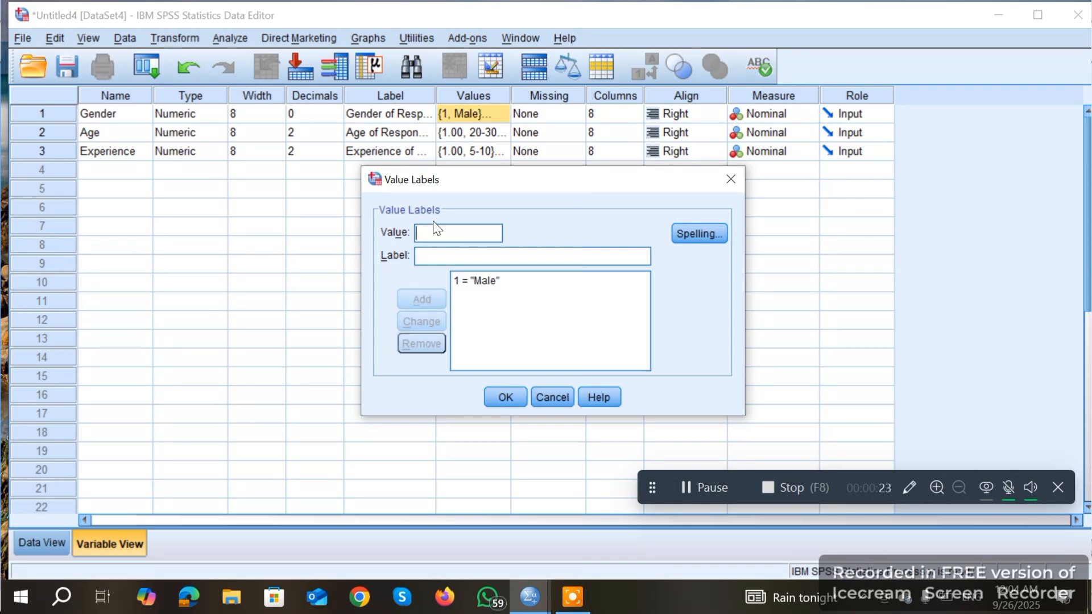
Step: Add a value label coding 2 as Female and apply the Gender variable's value labels
text(2)
click(452, 258)
text(Fem)
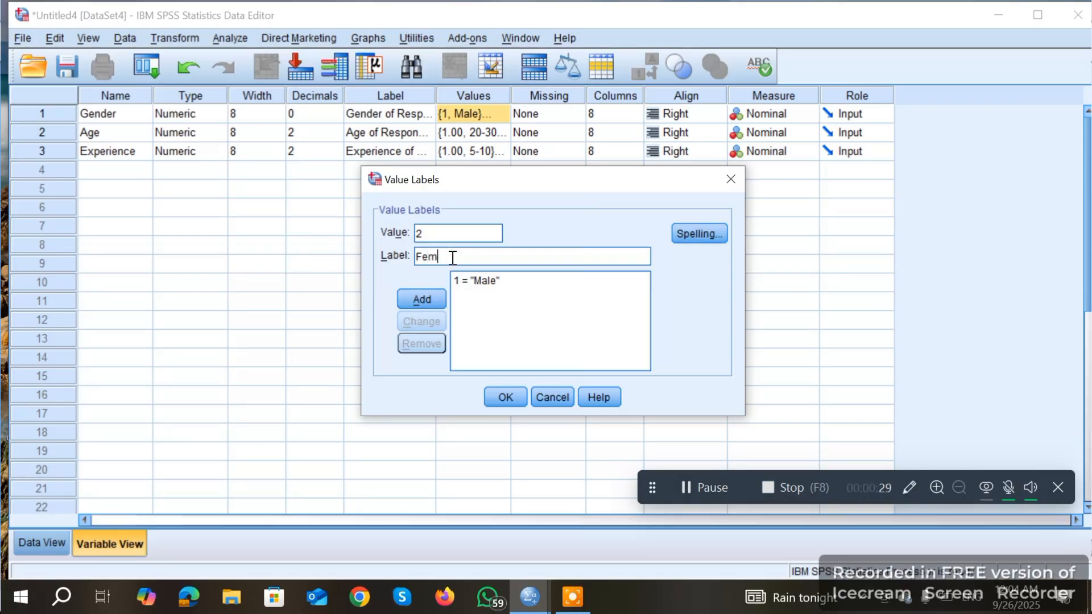
text(ale)
click(421, 298)
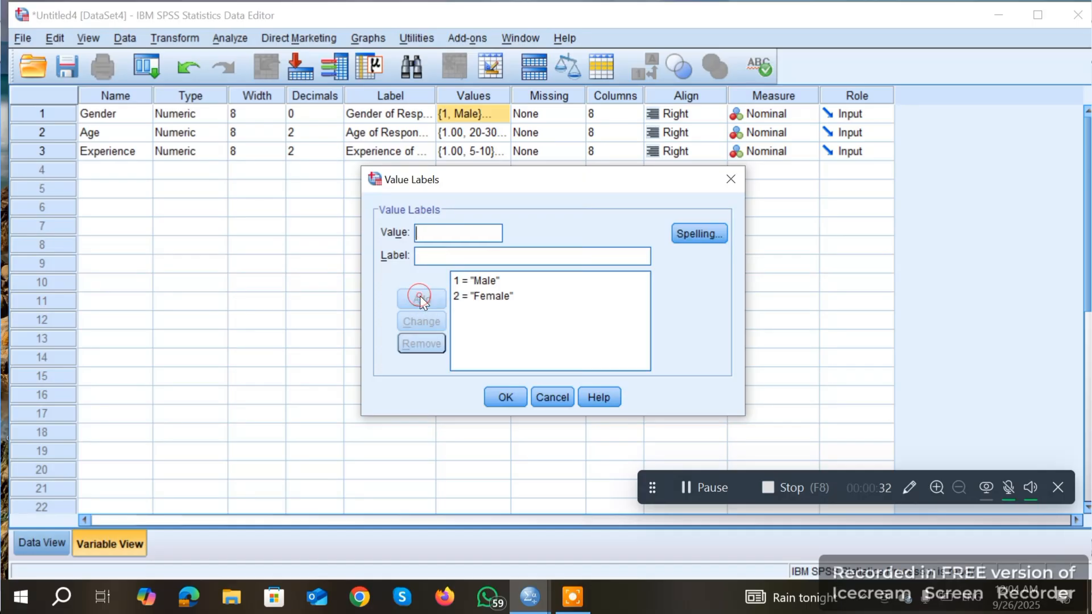
click(504, 397)
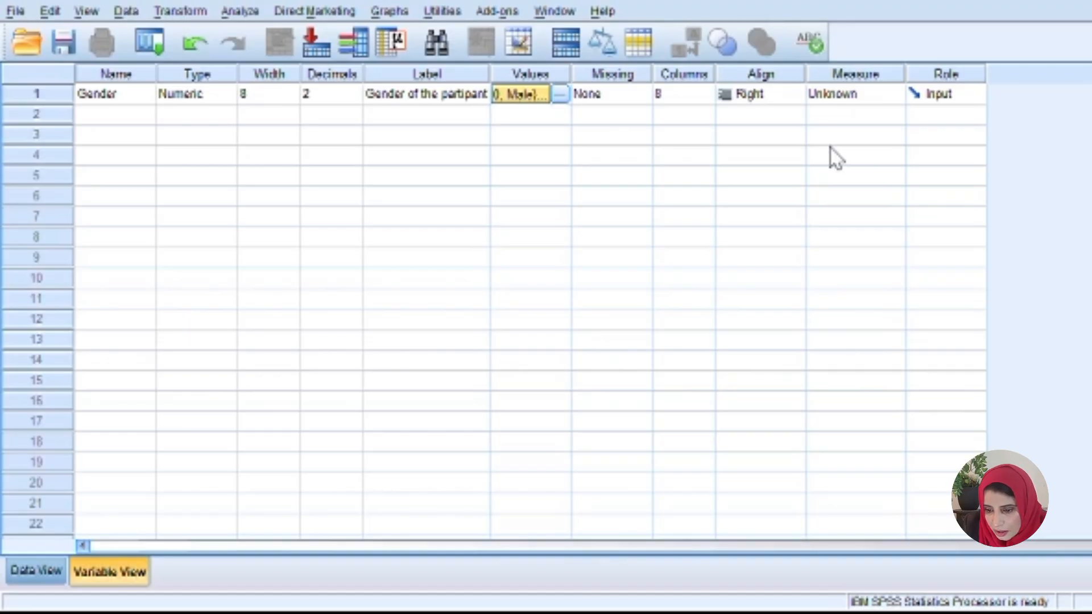
Step: Set the Gender variable's measurement level to Nominal and add a second variable named Age
click(854, 94)
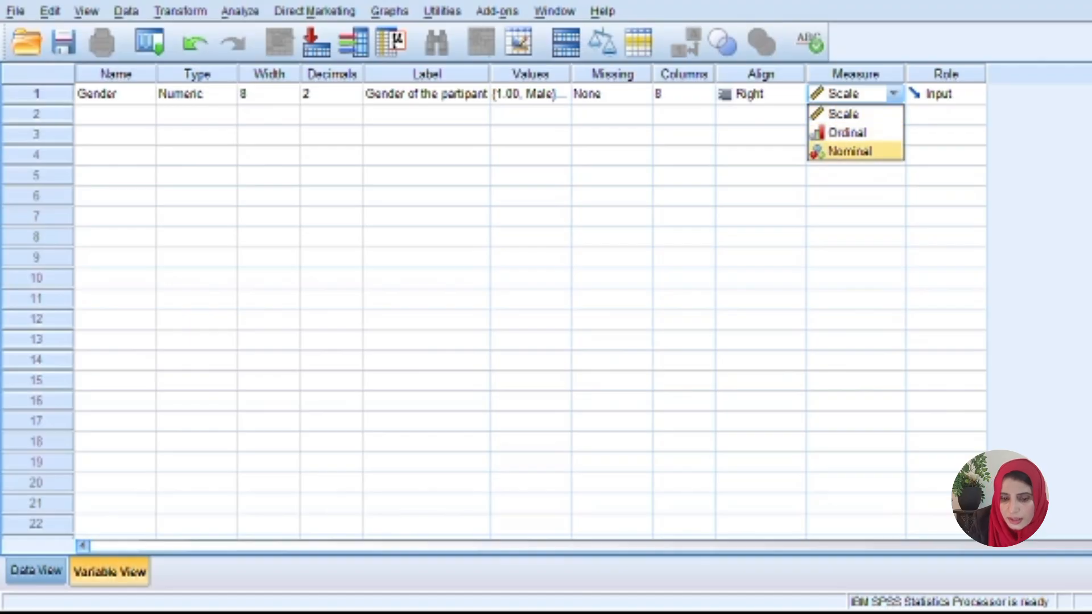
click(851, 152)
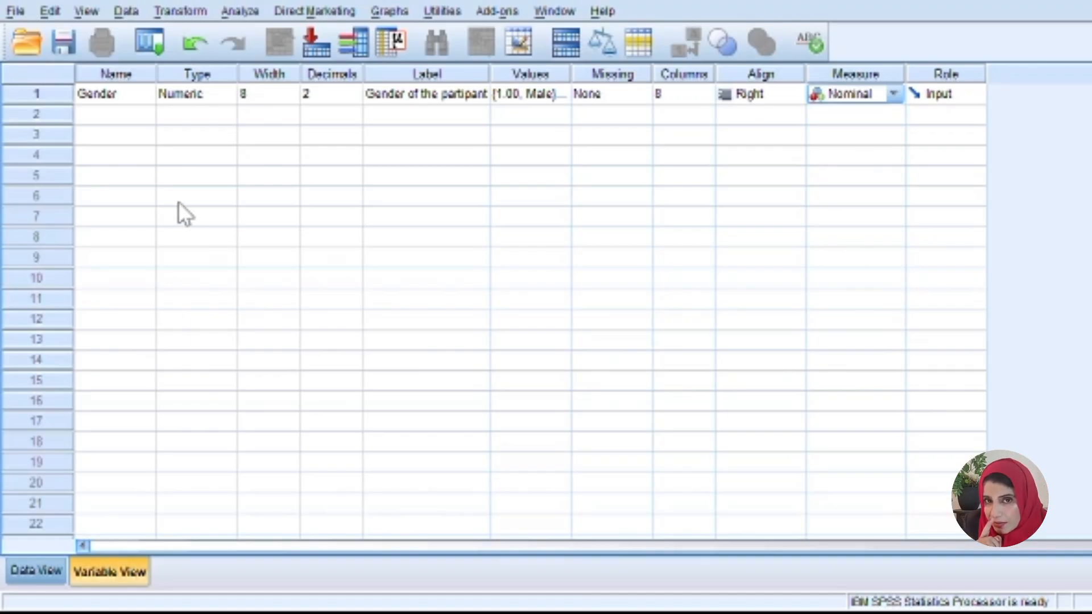
click(145, 173)
text(Age)
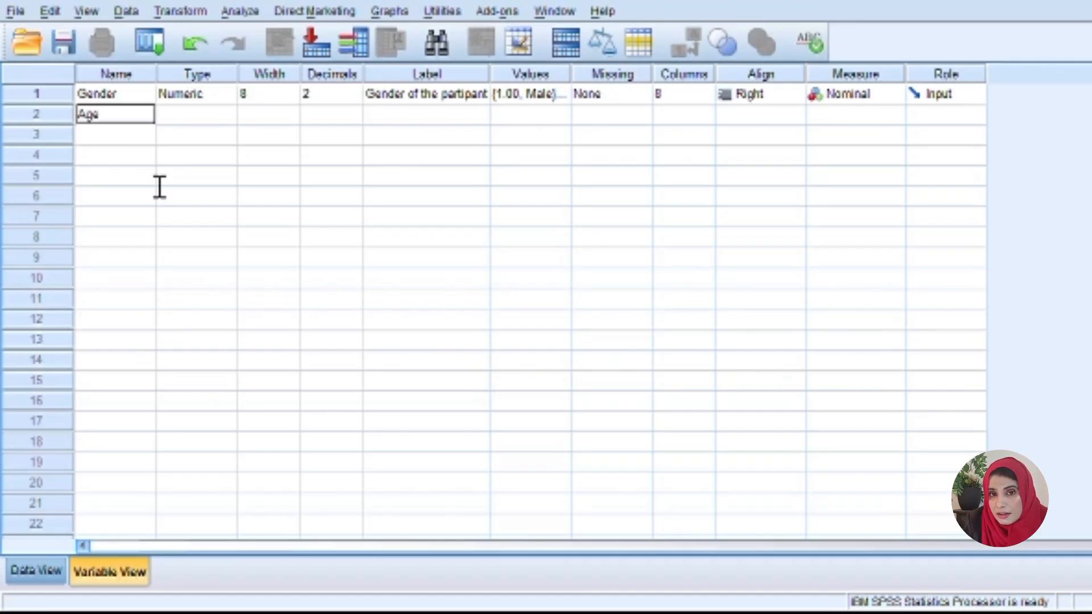
key(Return)
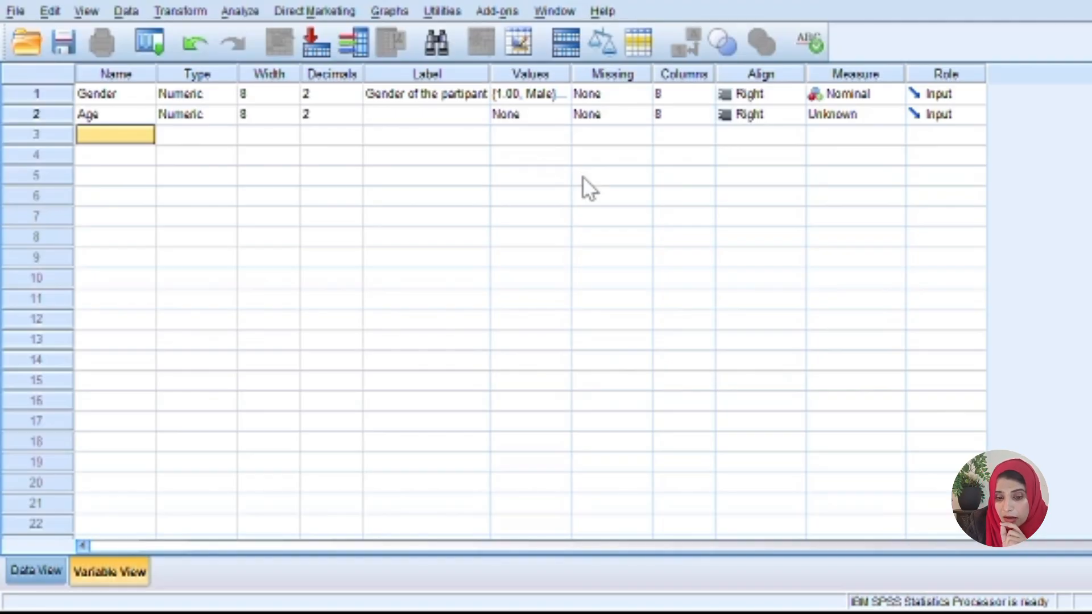
Step: Label the Age variable "Age od participant" and set its measurement level to Scale
double_click(426, 115)
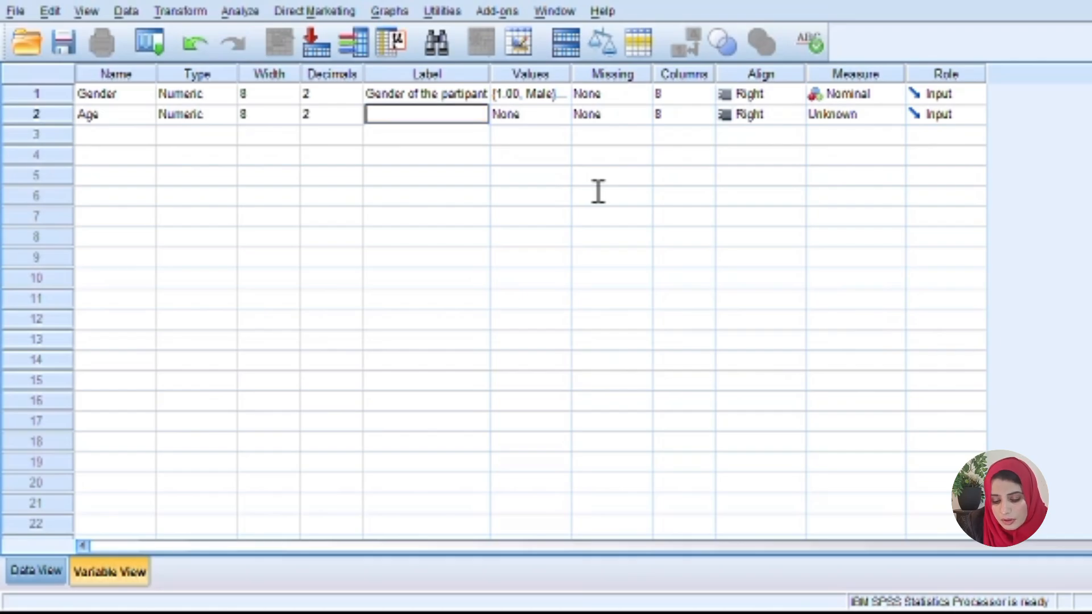
text(Age)
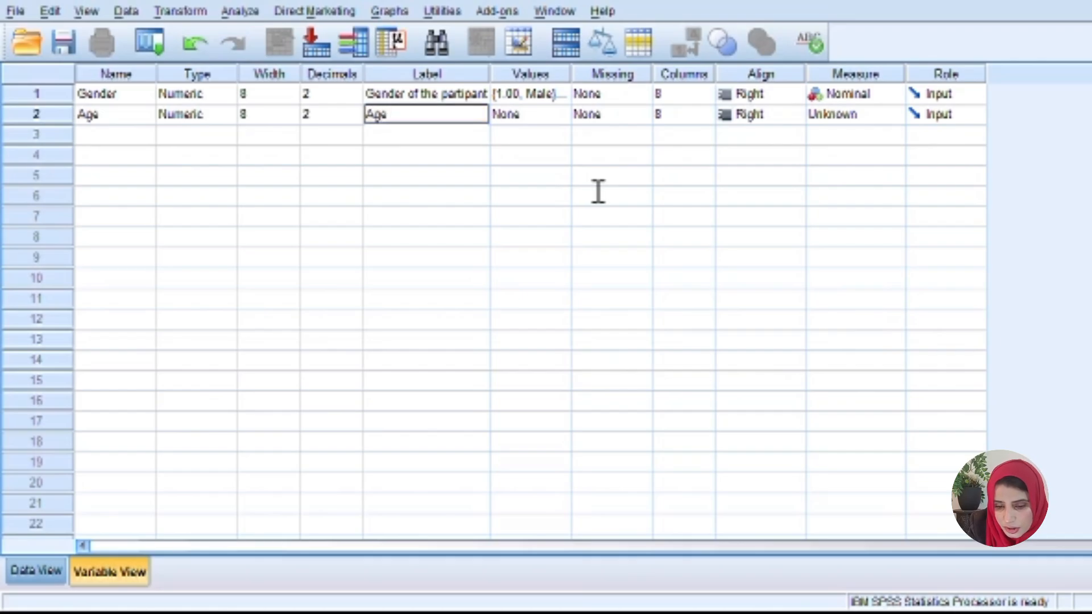
text( od par)
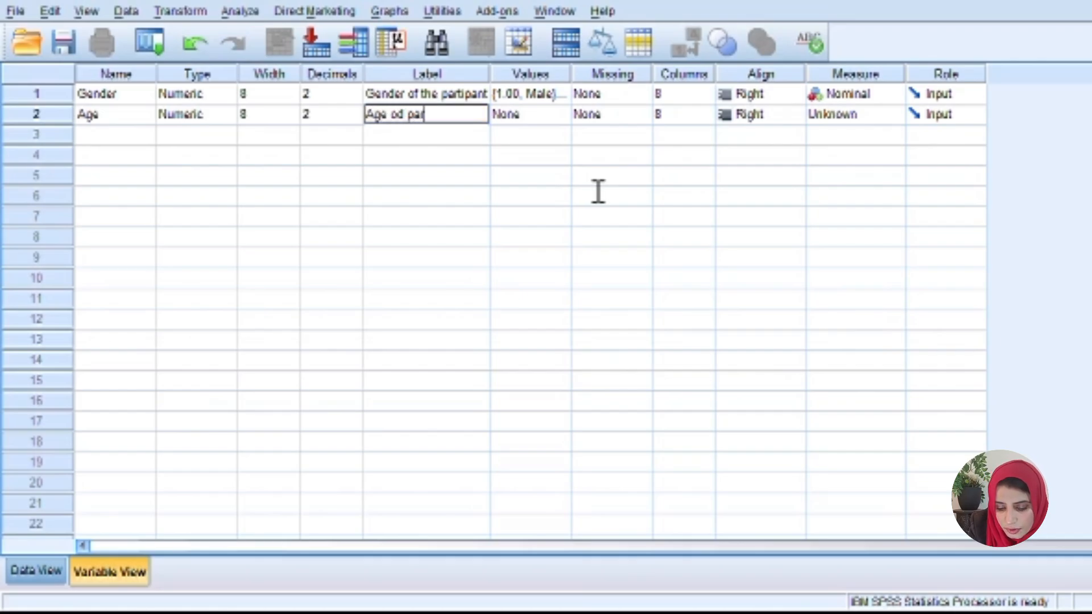
text(ticipat)
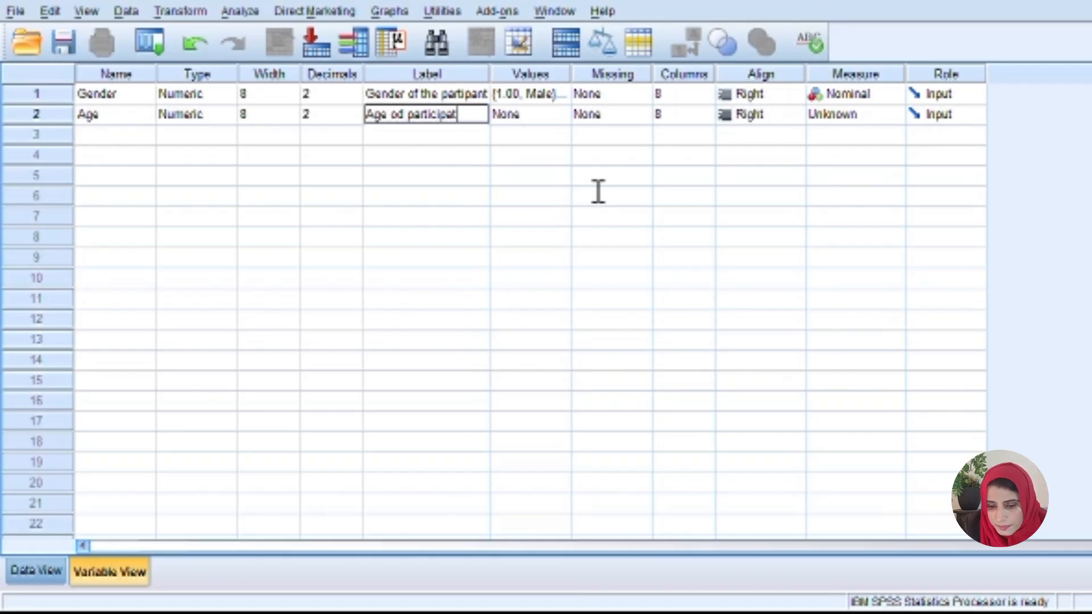
key(BackSpace)
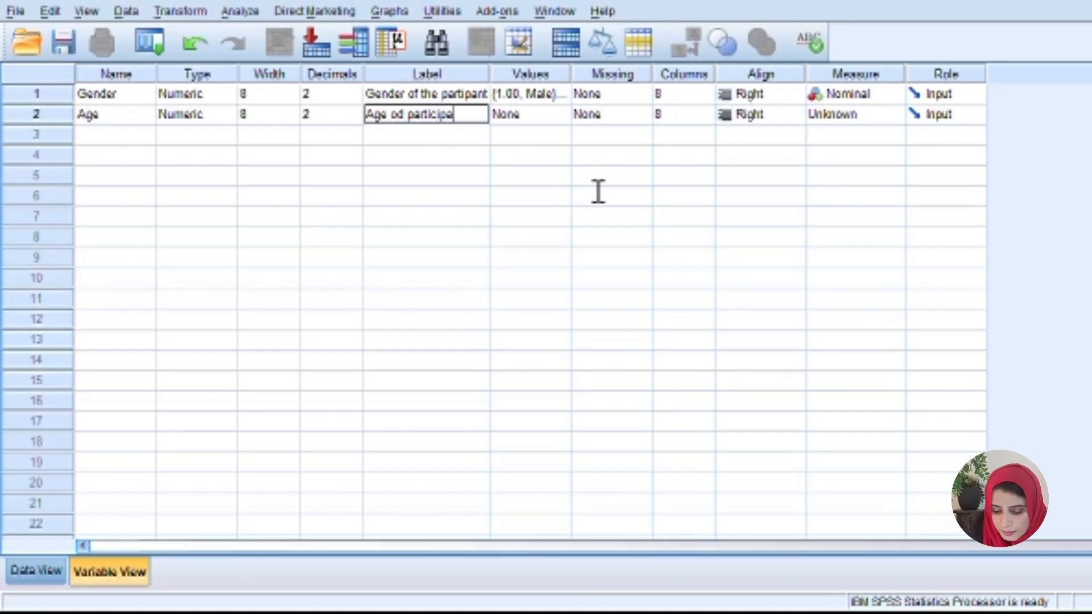
key(BackSpace)
text(ant)
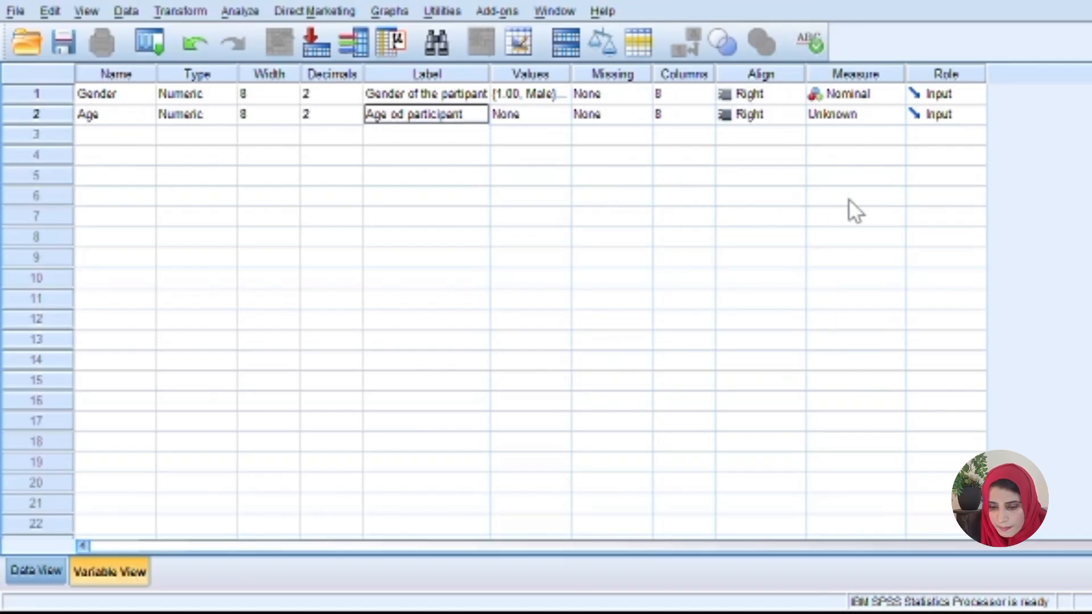
click(853, 114)
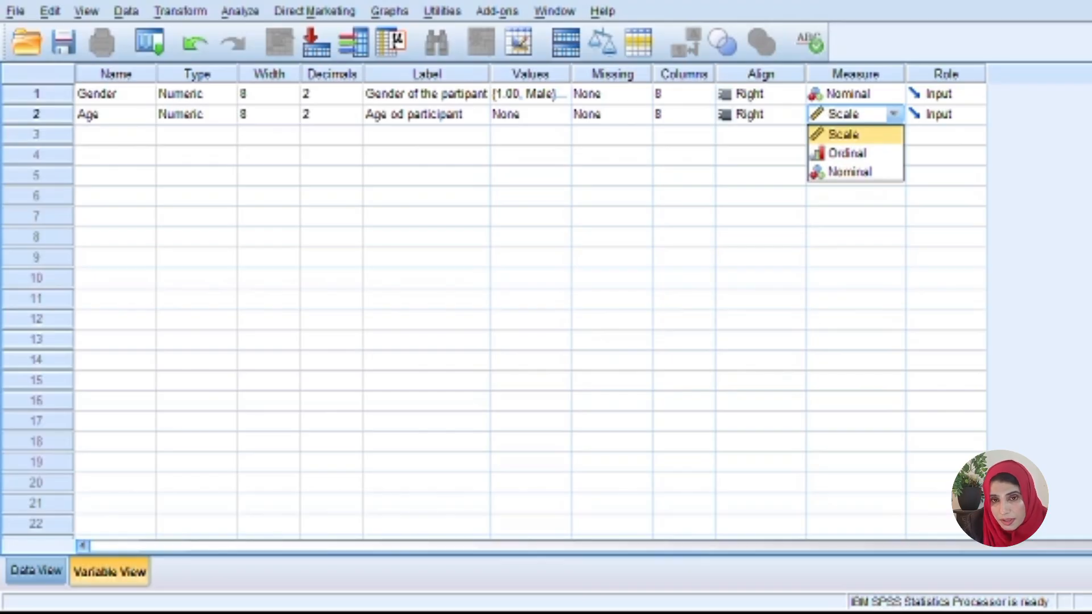
click(844, 135)
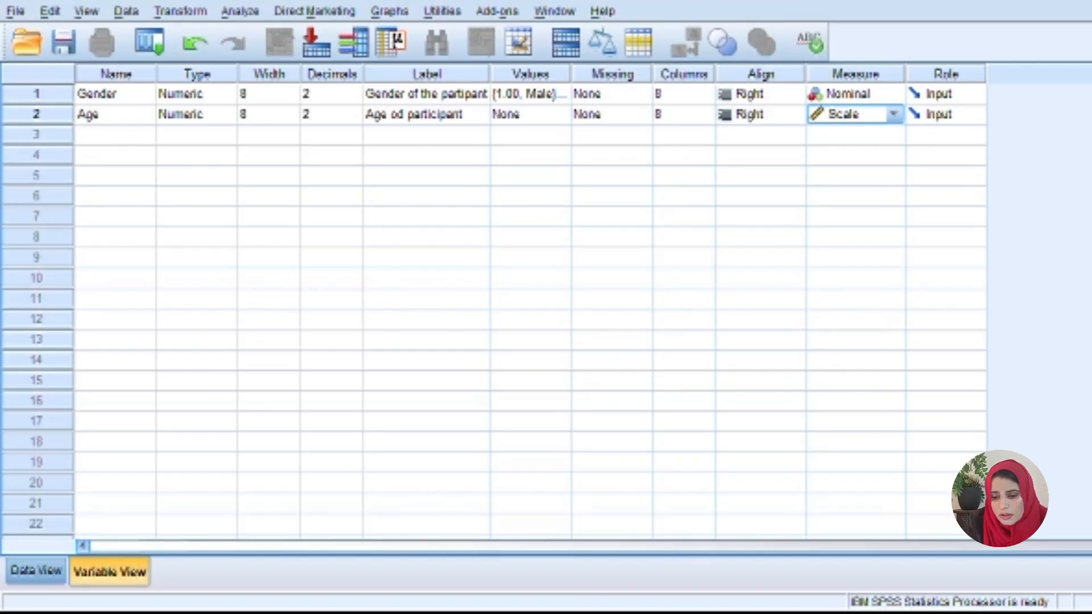
Step: Add a third variable named Experience below Age
click(156, 201)
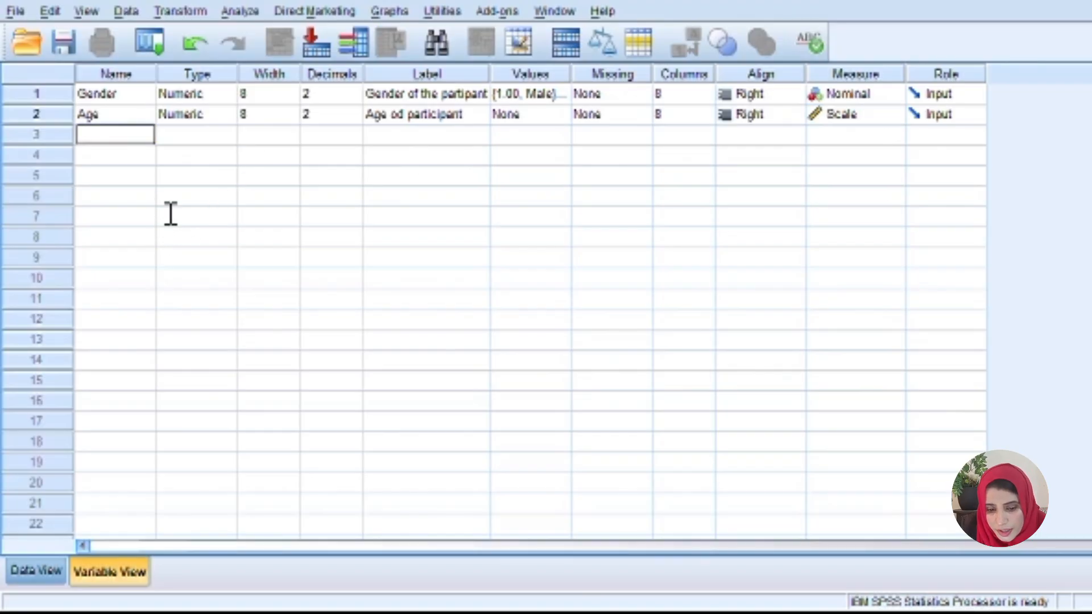
text(x)
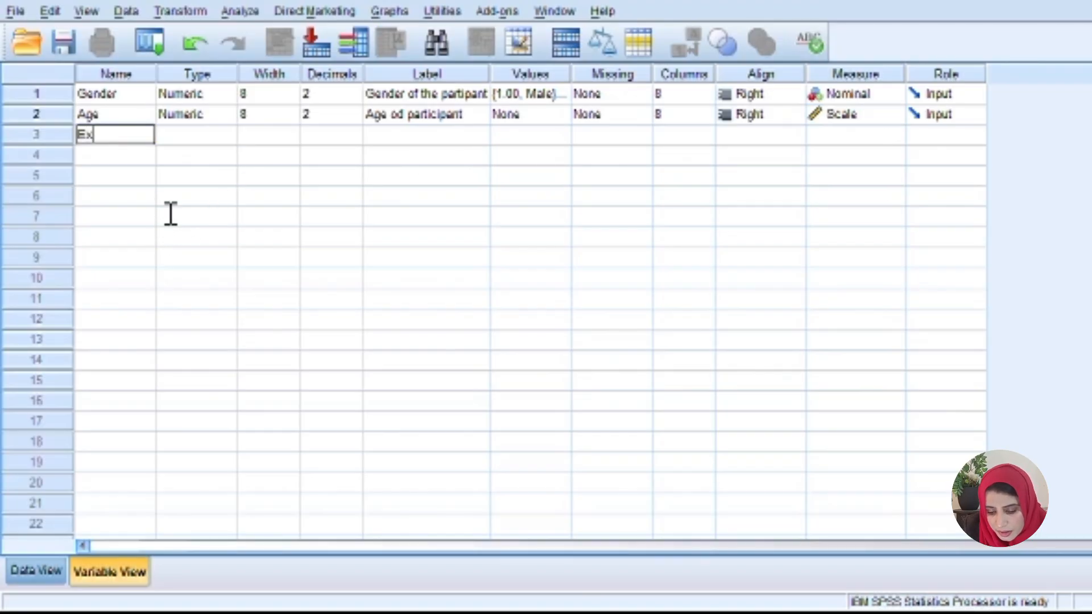
text(perience)
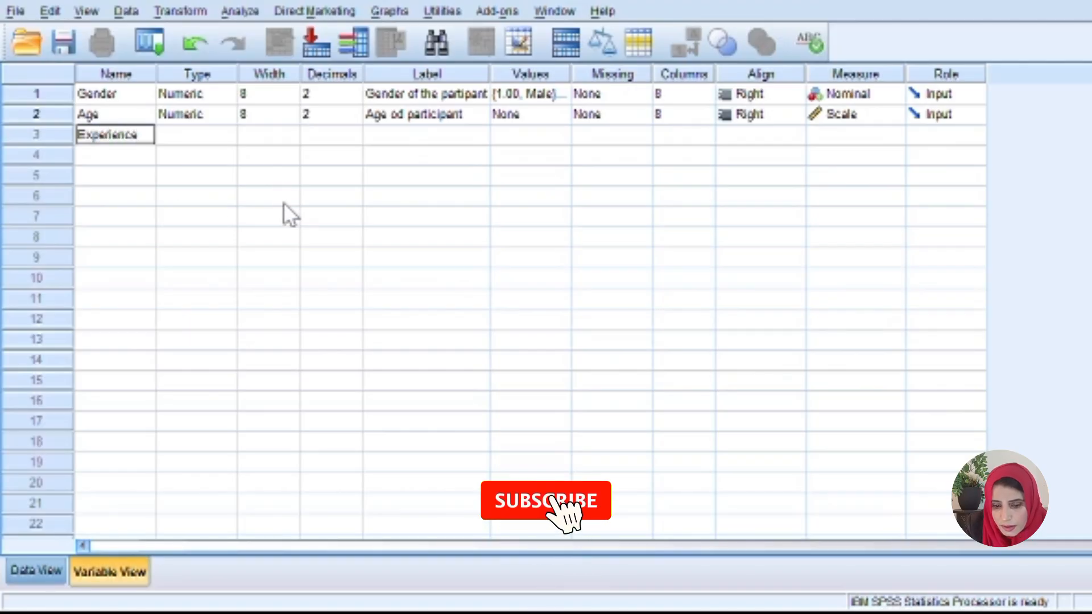
key(Return)
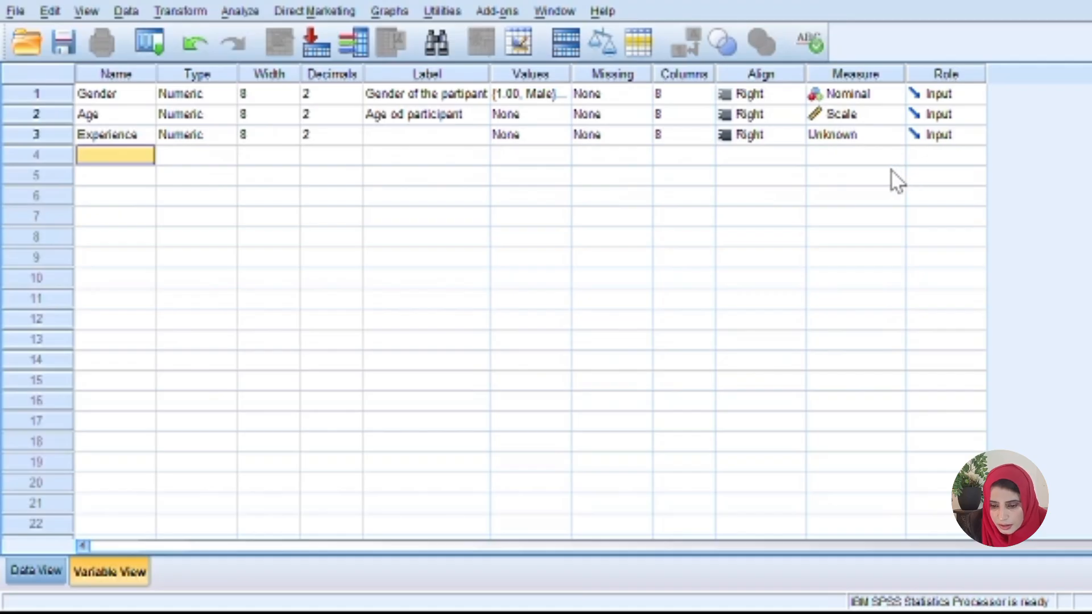
Step: Add a value label to the Age variable that codes 1 as 25-35
click(529, 115)
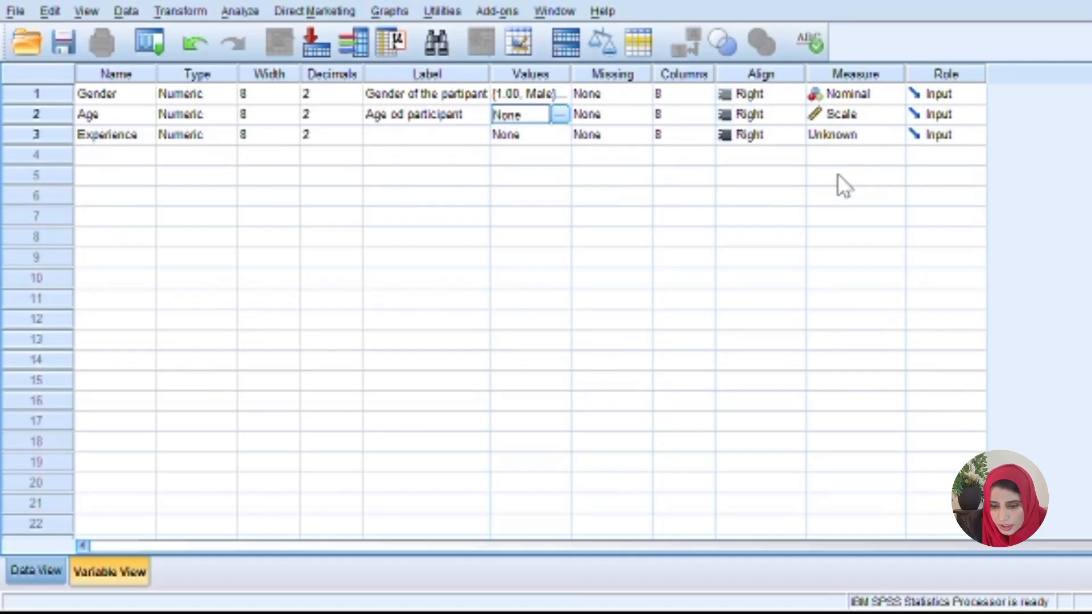
click(560, 115)
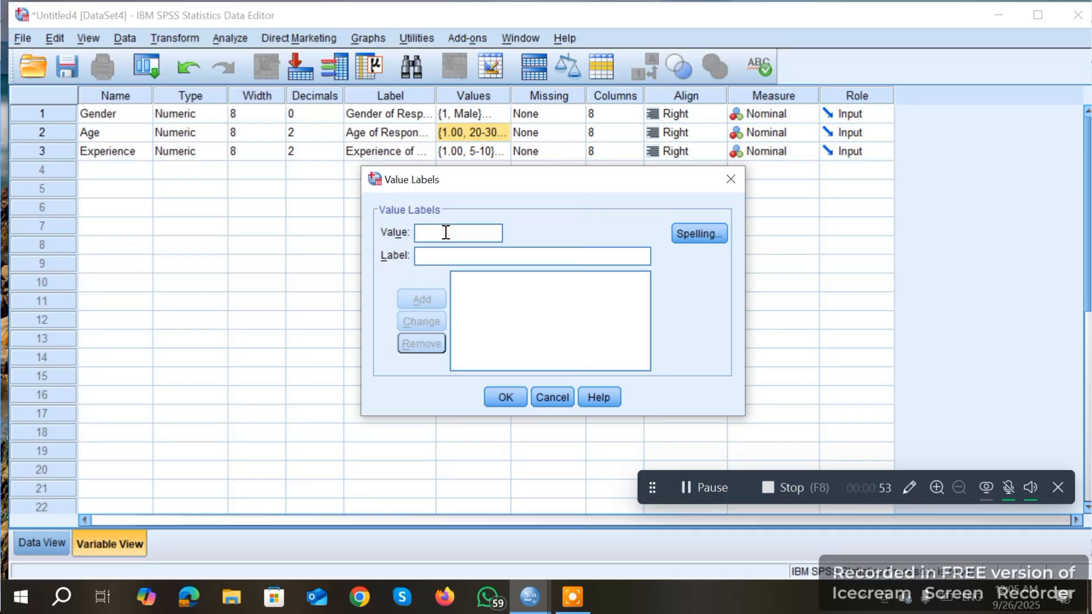
text(1)
click(437, 258)
text(25-35)
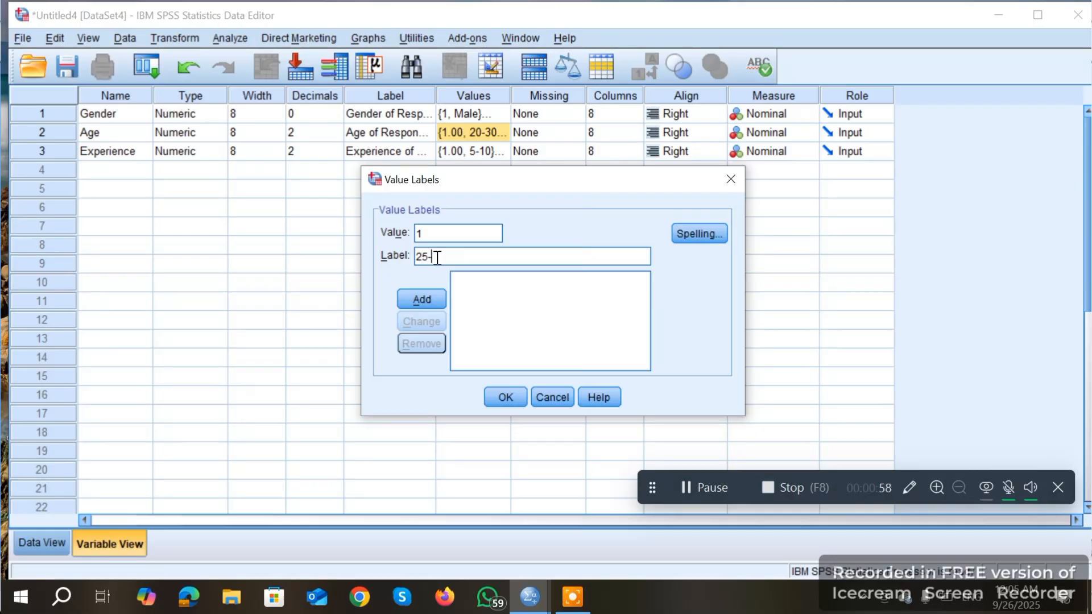
click(425, 299)
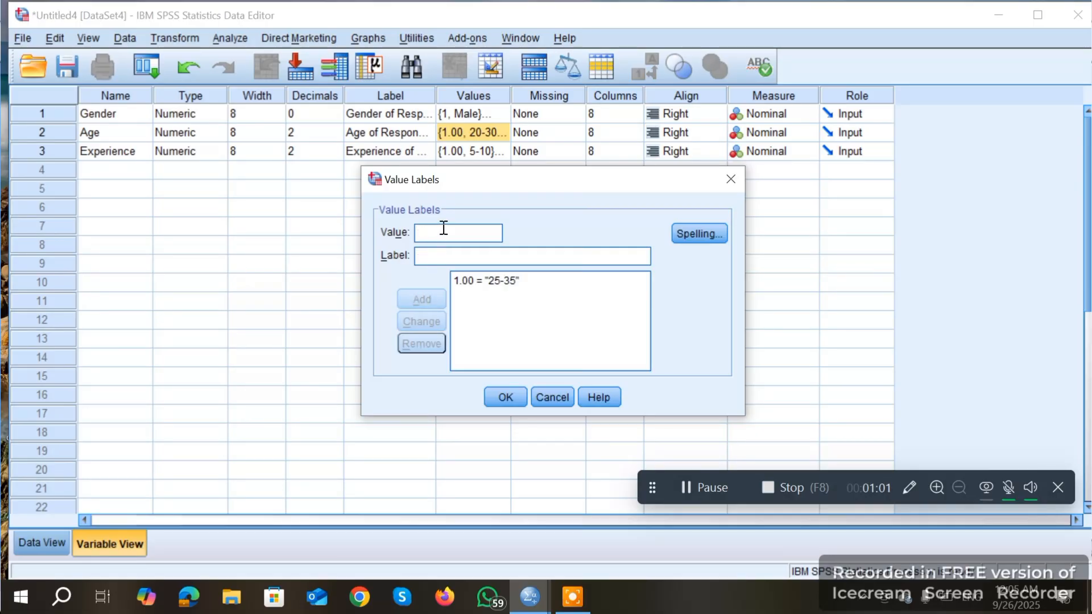
Step: Add two more Age value labels, coding 2 as 36-45 and 3 as 46-55
text(2)
text(36-)
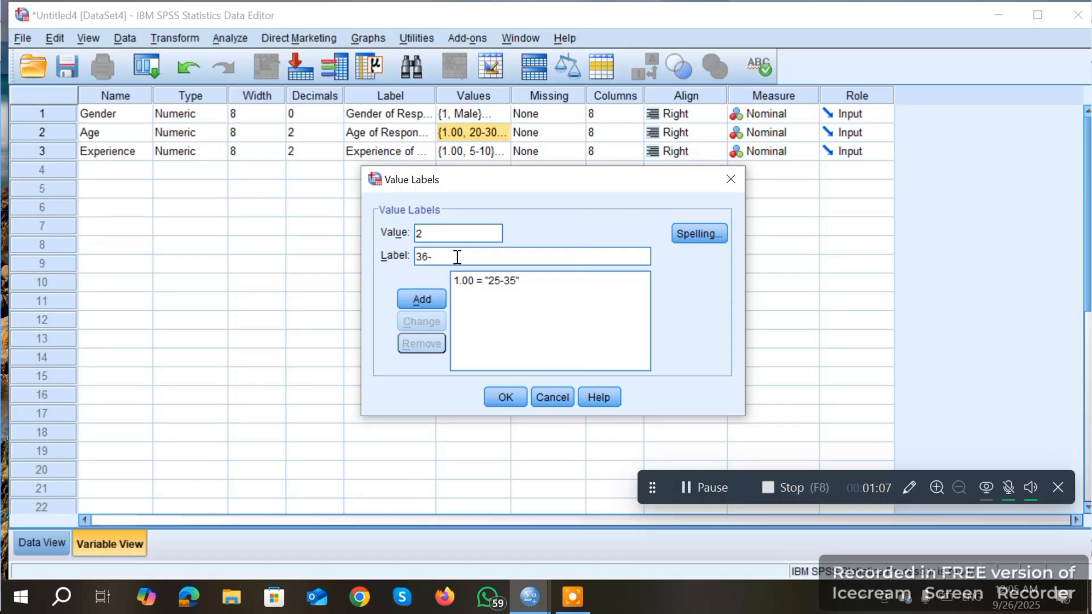
text(45)
click(422, 298)
text(3)
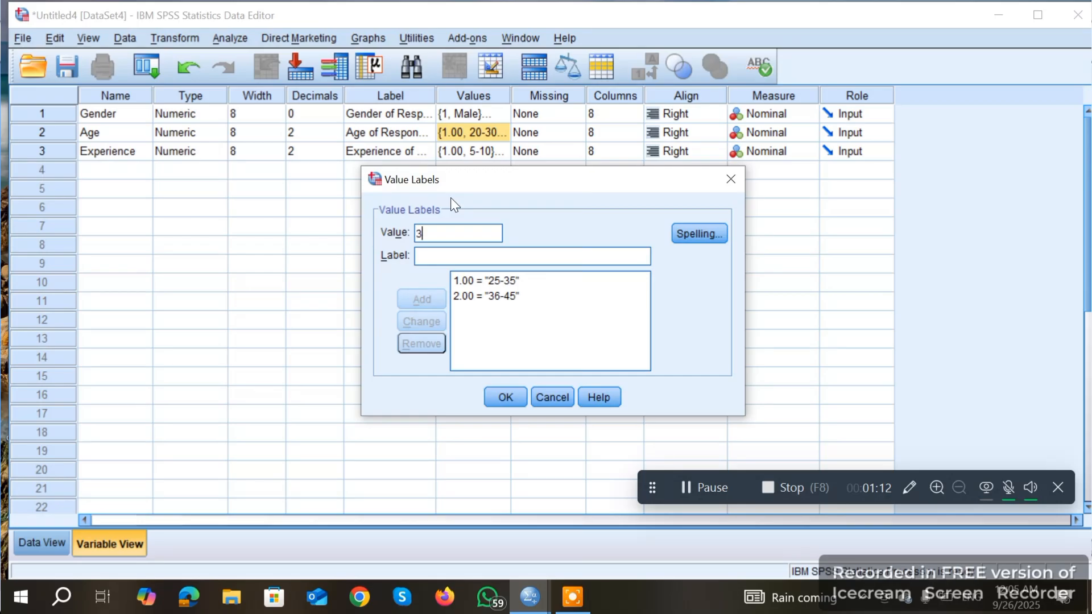
click(439, 257)
text(46)
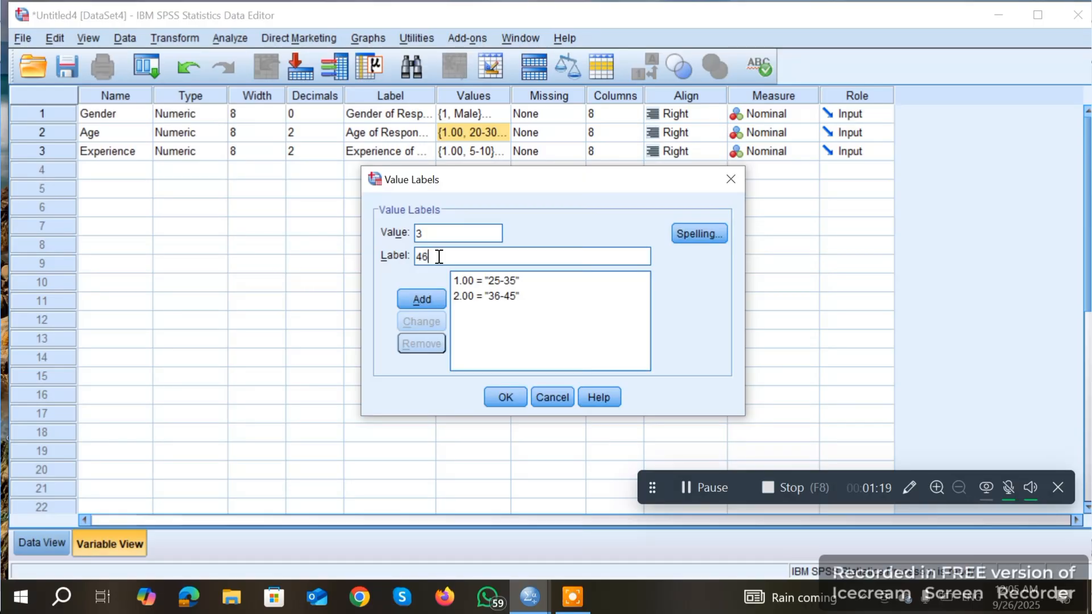
text(-55)
click(422, 299)
Step: Add a value label coding 4 as 56-65 and apply the Age variable's value labels
click(438, 225)
text(4)
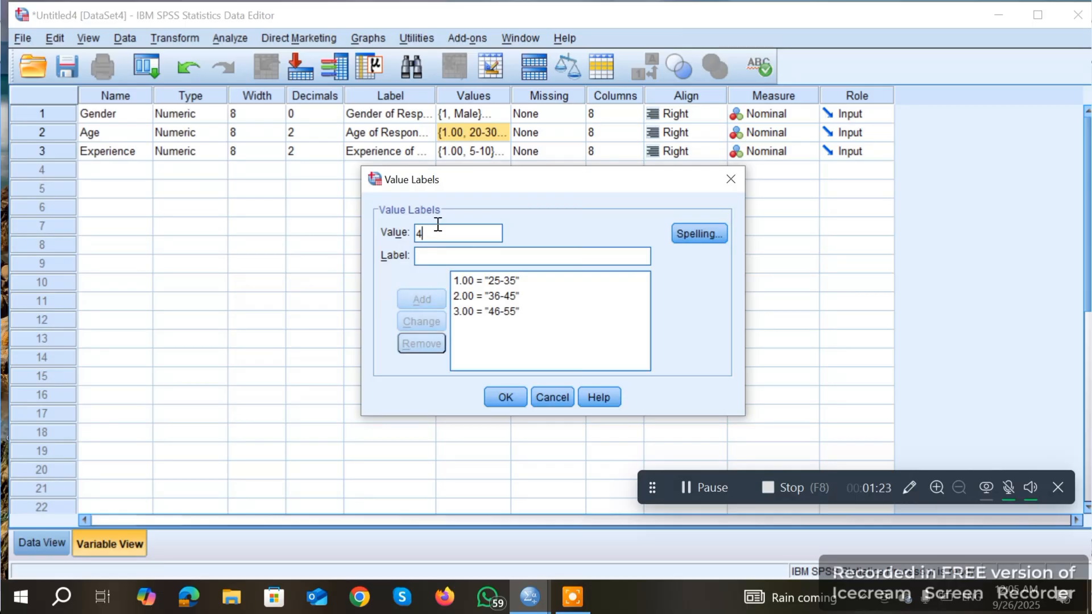
click(447, 257)
text(55)
key(BackSpace)
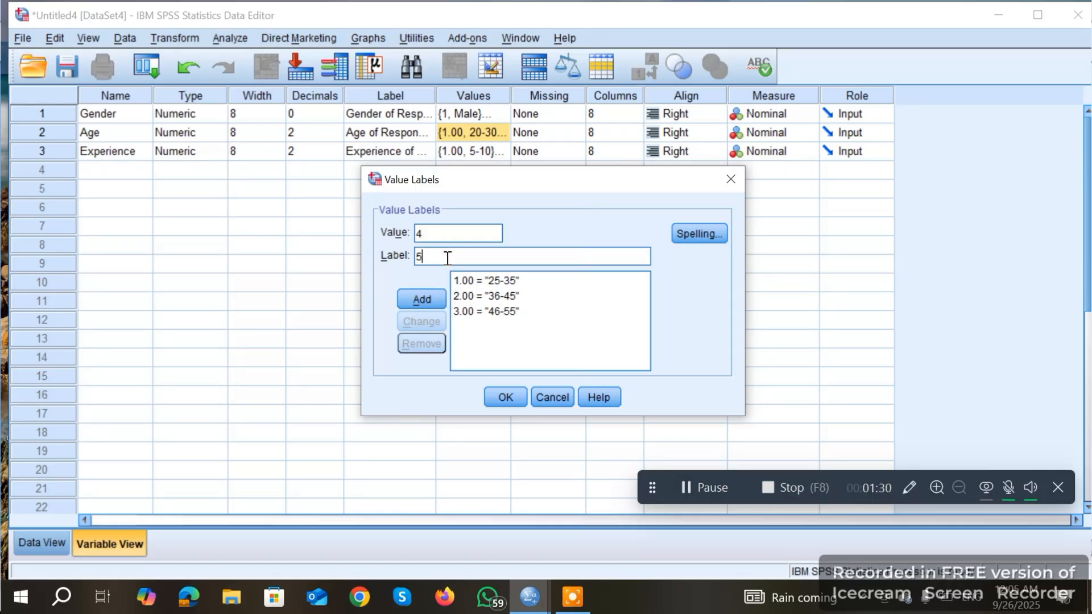
text(6-)
text(65)
click(419, 296)
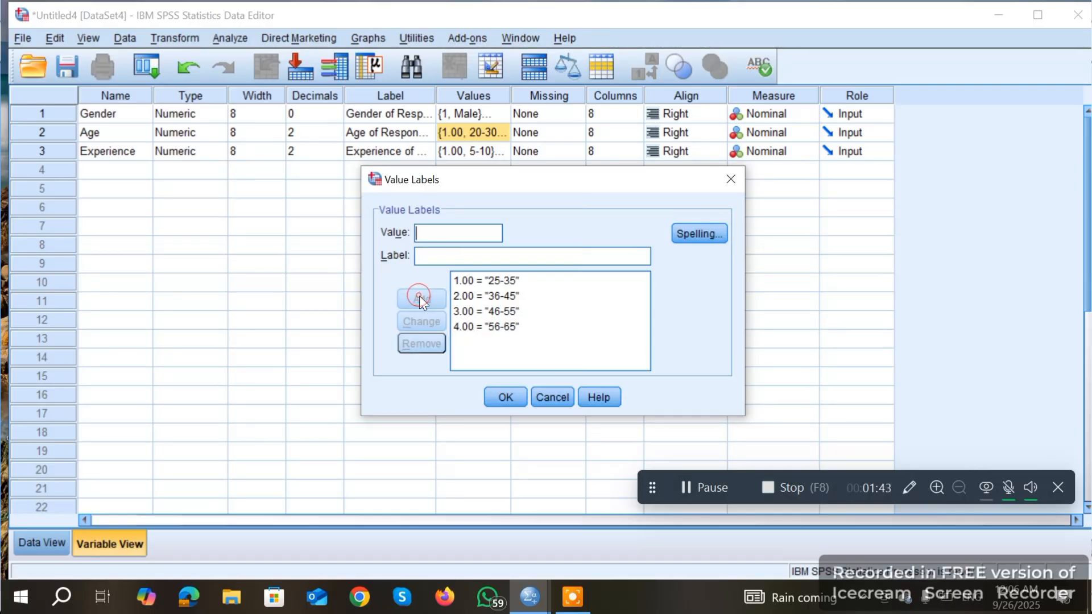
click(504, 397)
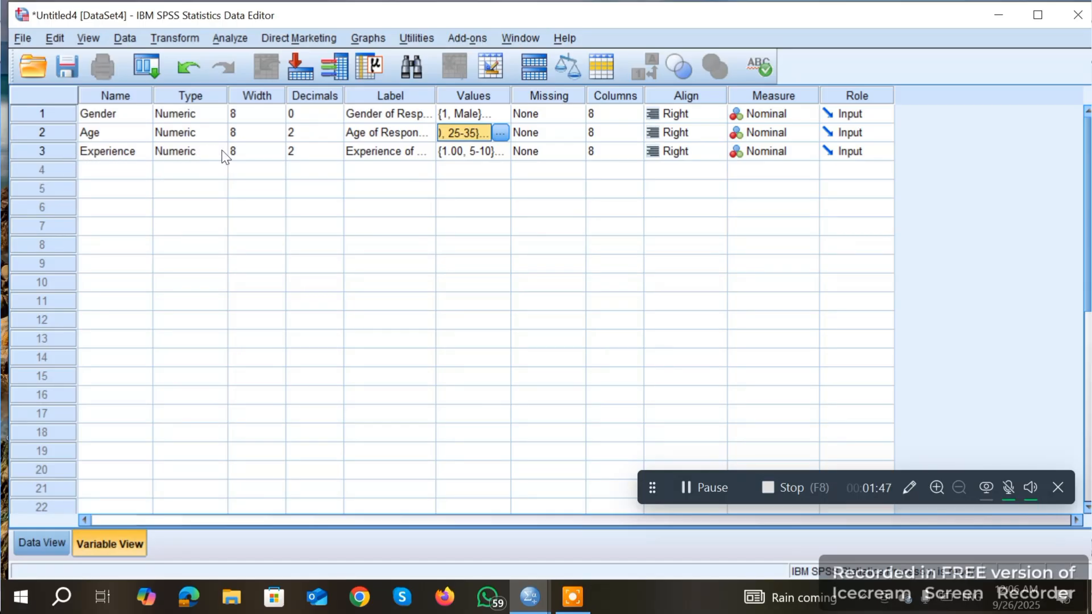
Step: Add a value label to the Experience variable that codes 1 as 0-1
double_click(499, 151)
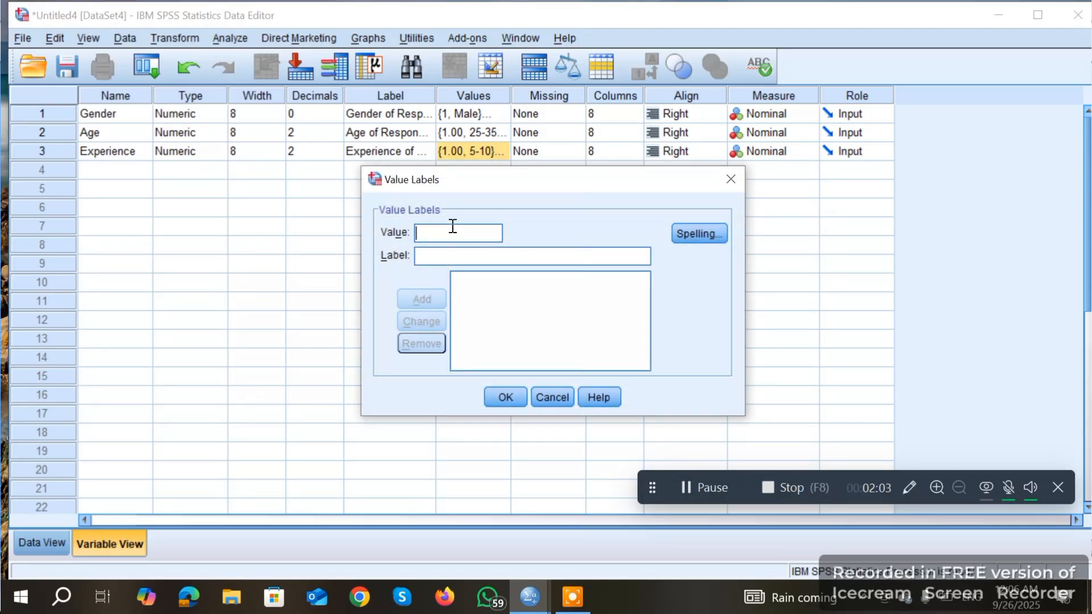
text(1)
click(447, 257)
text(0)
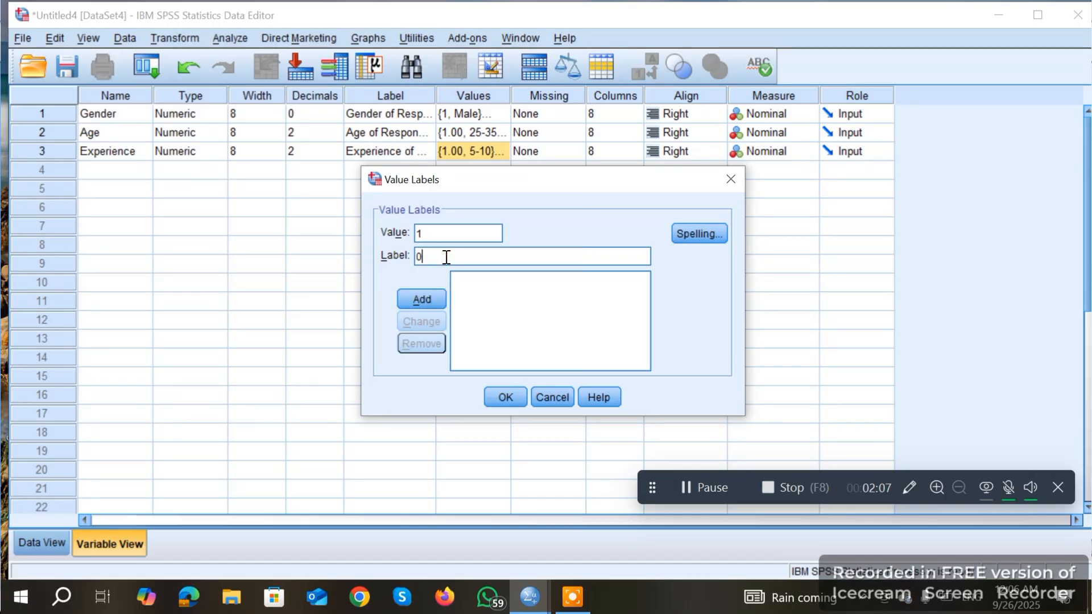
text(-1)
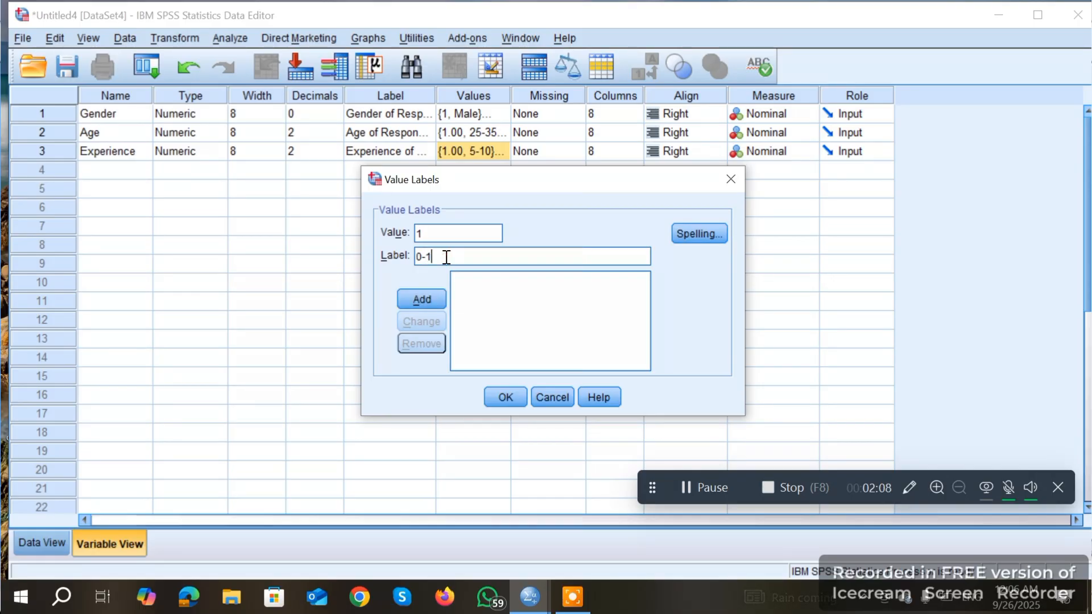
click(431, 298)
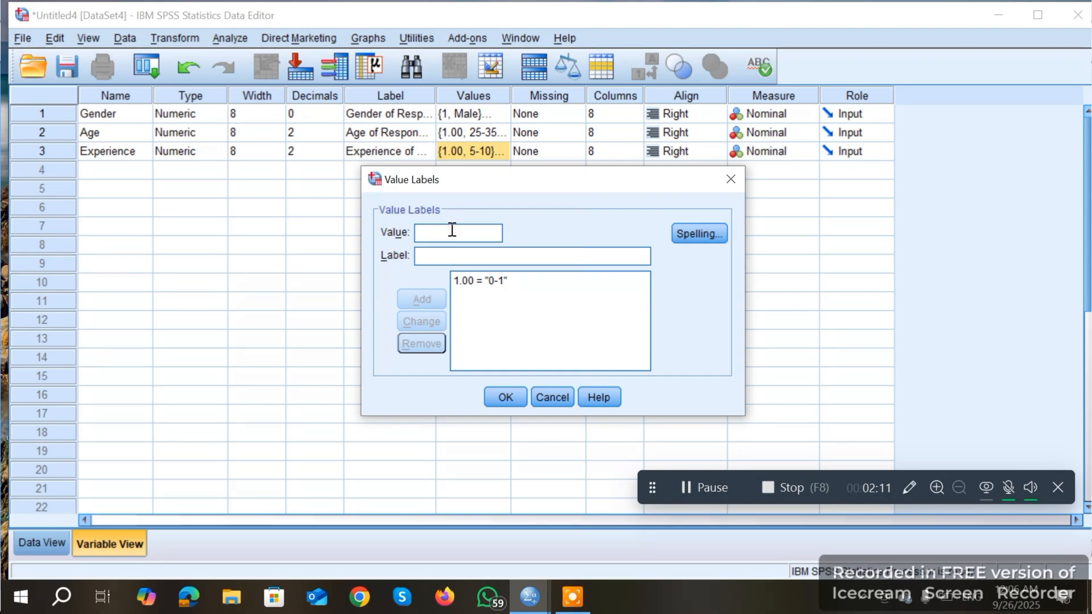
Step: Add a value label to the Experience variable that codes 2 as 1-5
text(2)
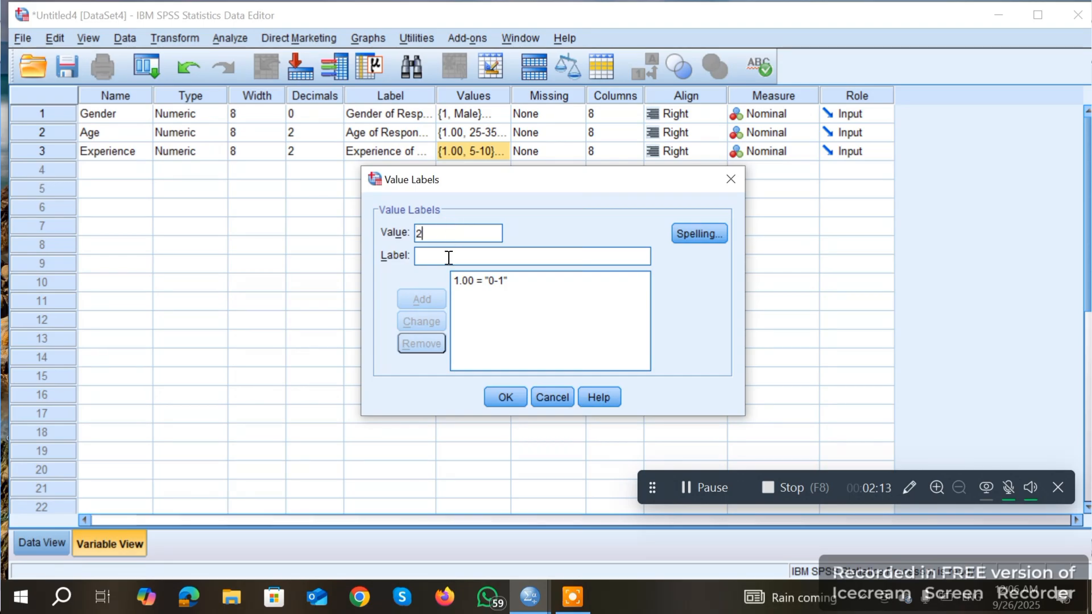
click(449, 257)
text(1-)
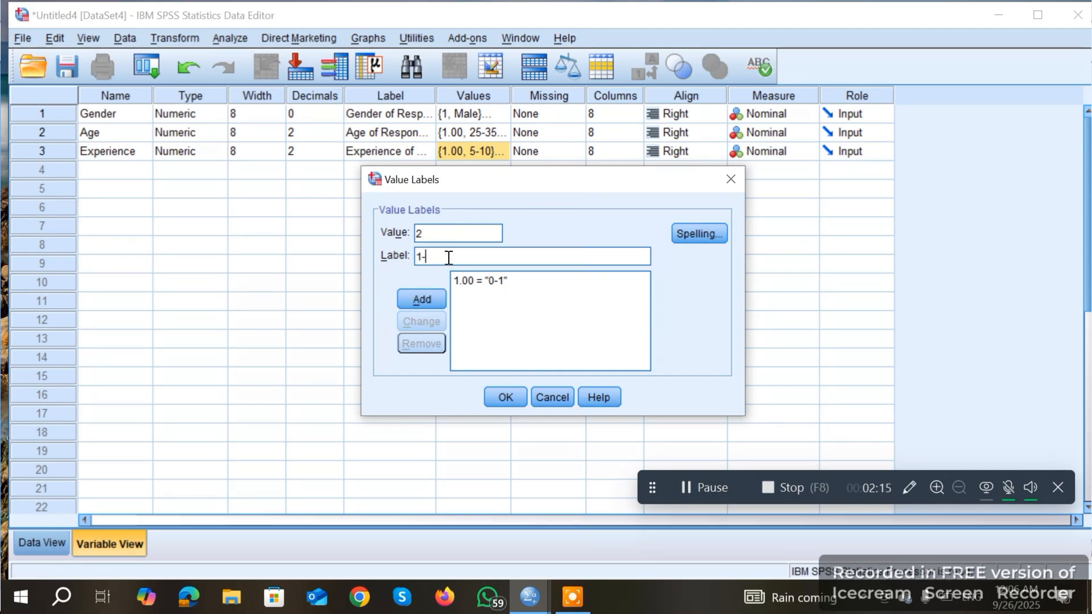
text(5)
click(425, 302)
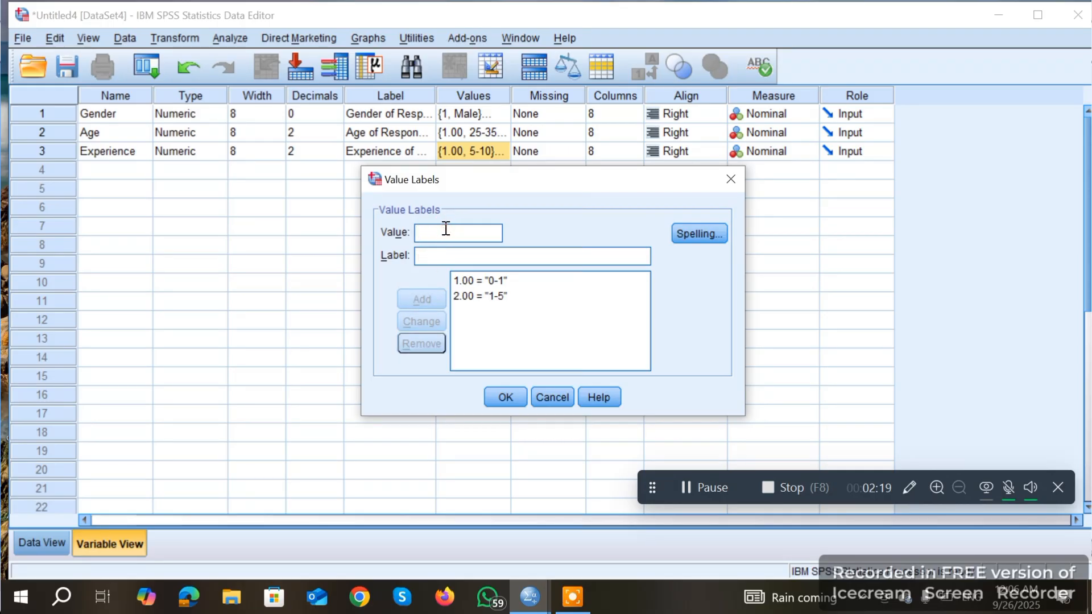
Step: Add a value label coding 3 as 5-10 and apply the Experience variable's value labels
text(3)
click(441, 261)
text(6)
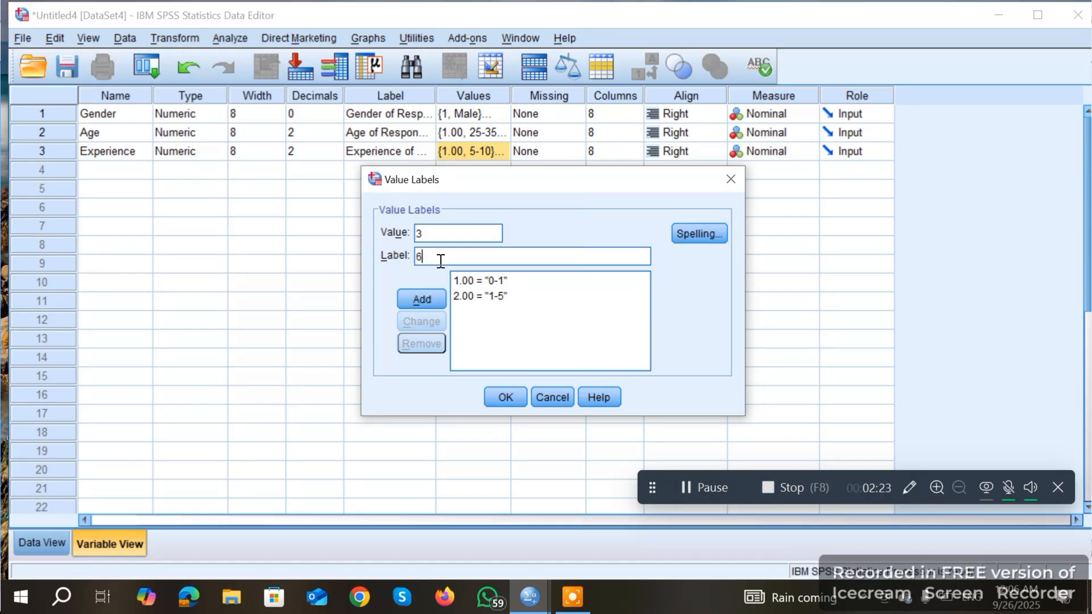
key(BackSpace)
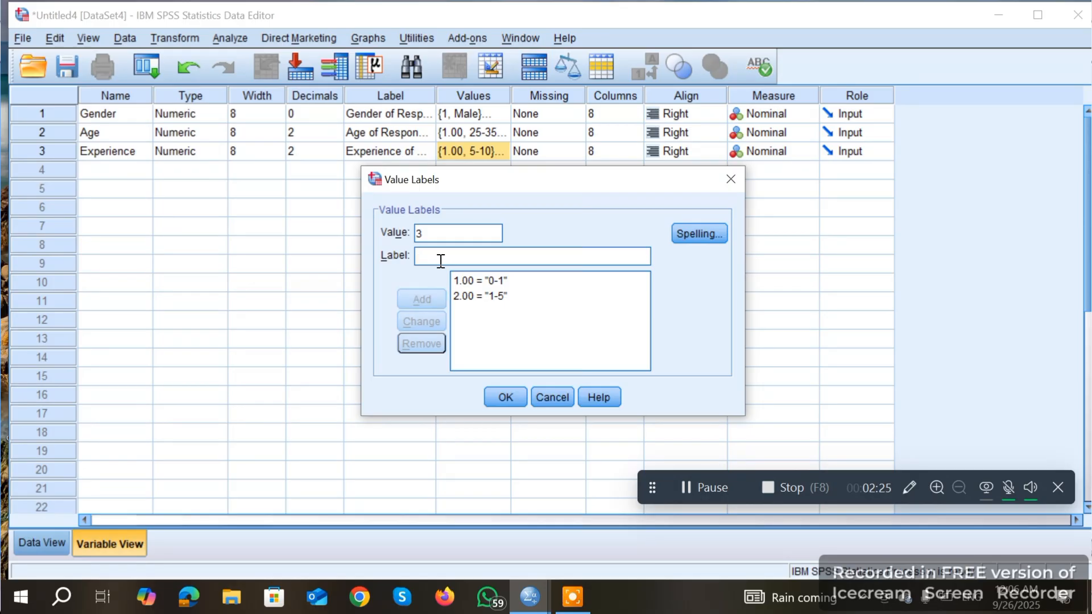
text(5-)
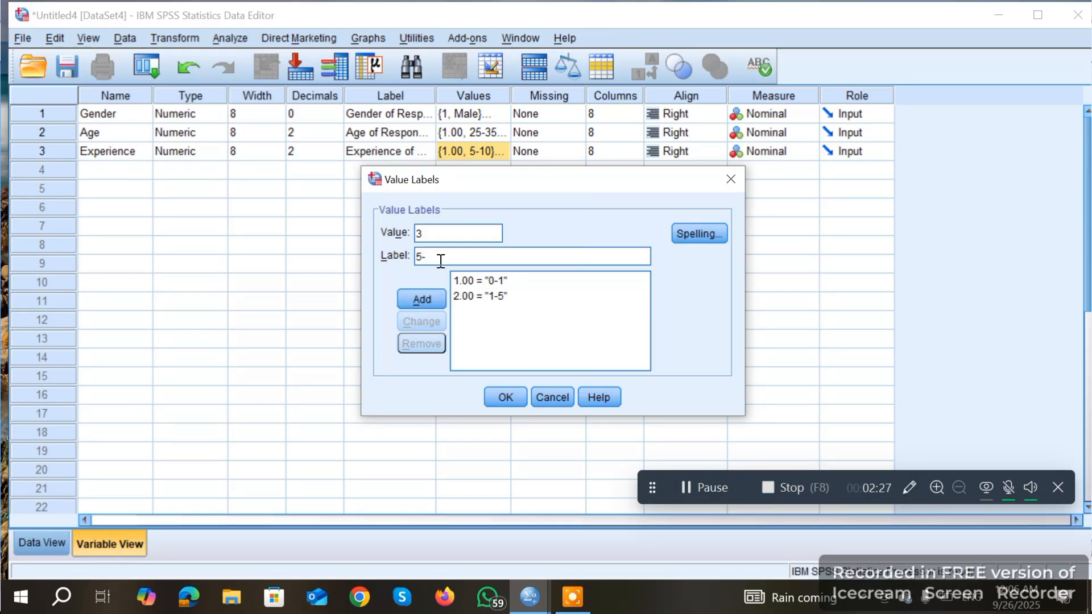
text(10)
click(421, 299)
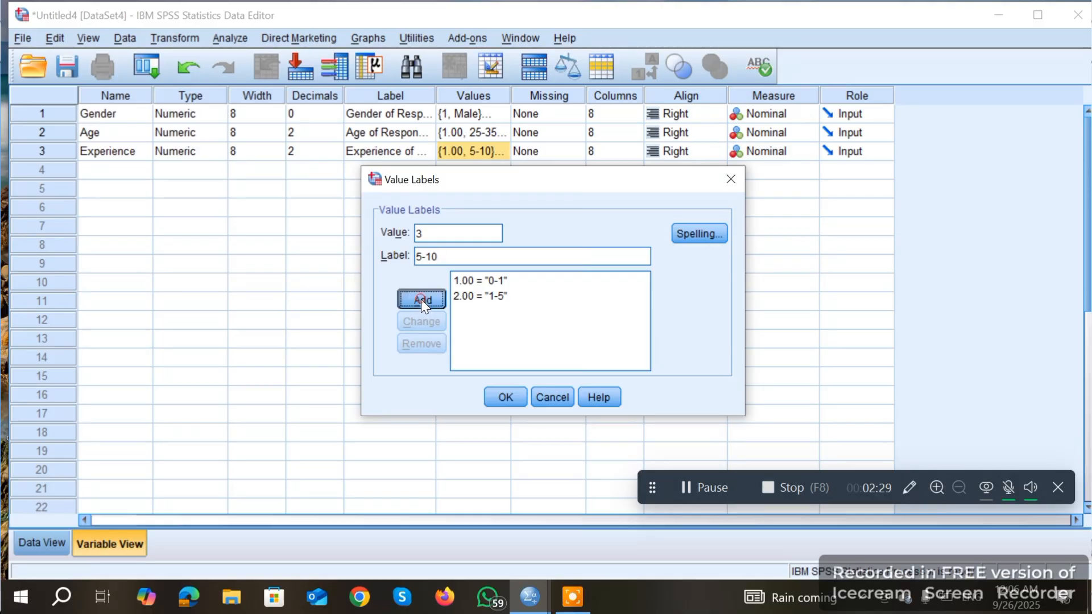
click(504, 398)
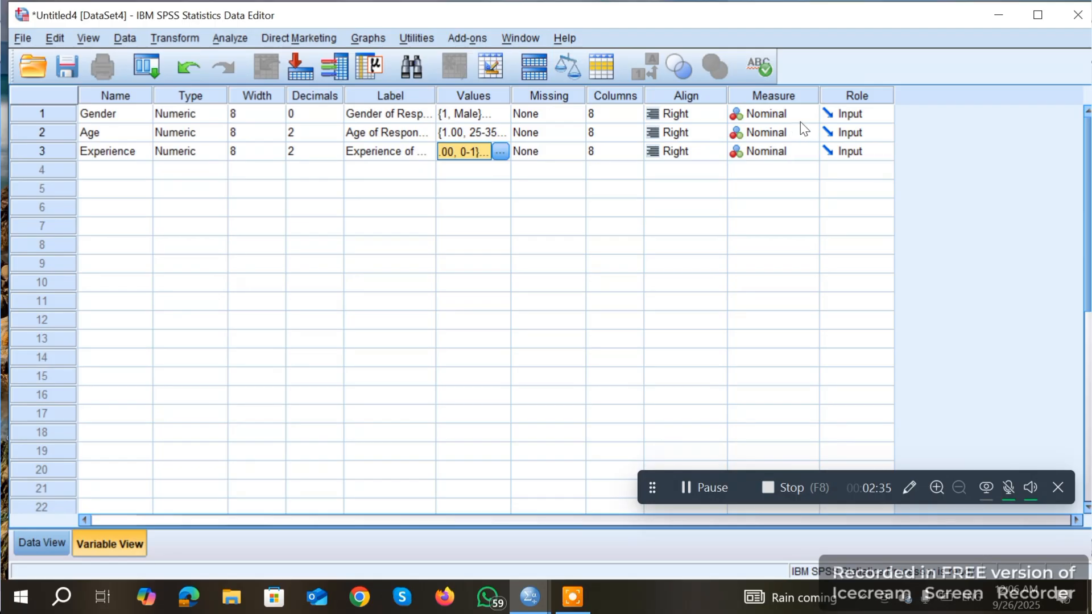
Step: Set the measurement level of the Age and Experience variables to Scale
click(786, 136)
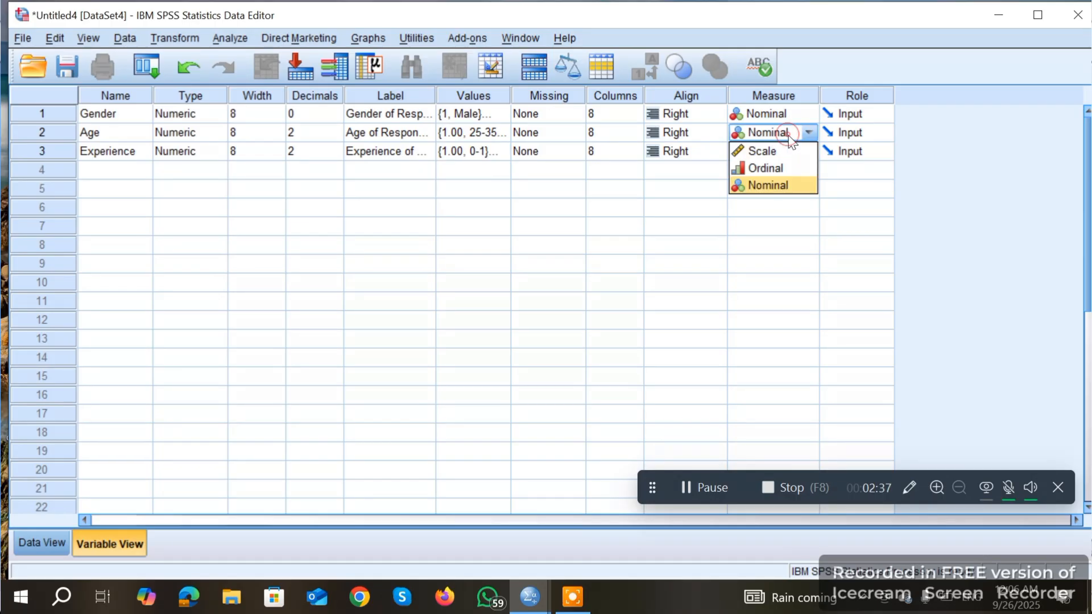
click(768, 152)
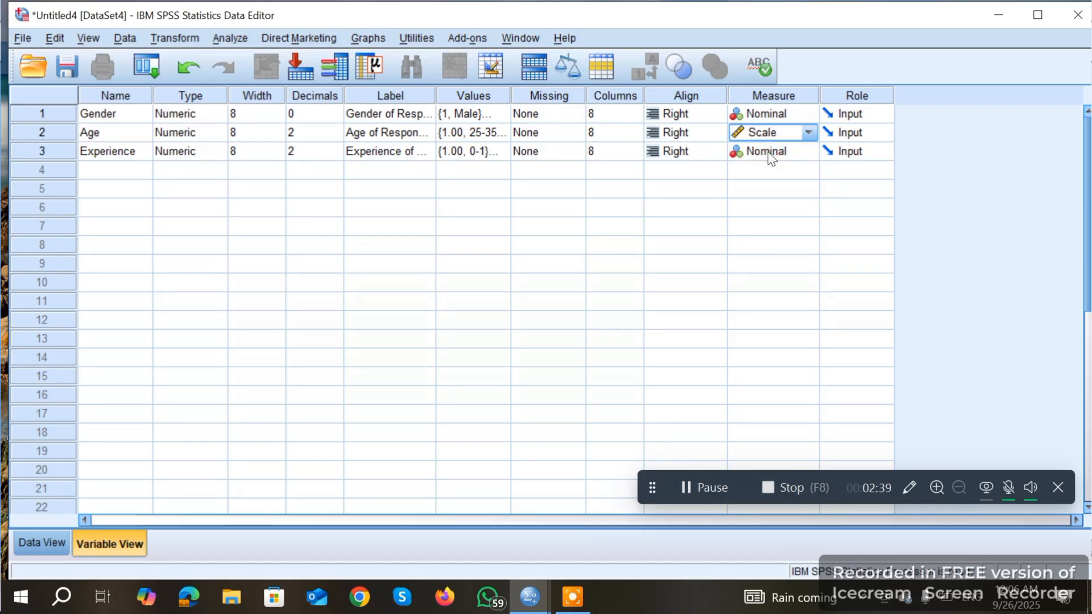
click(802, 152)
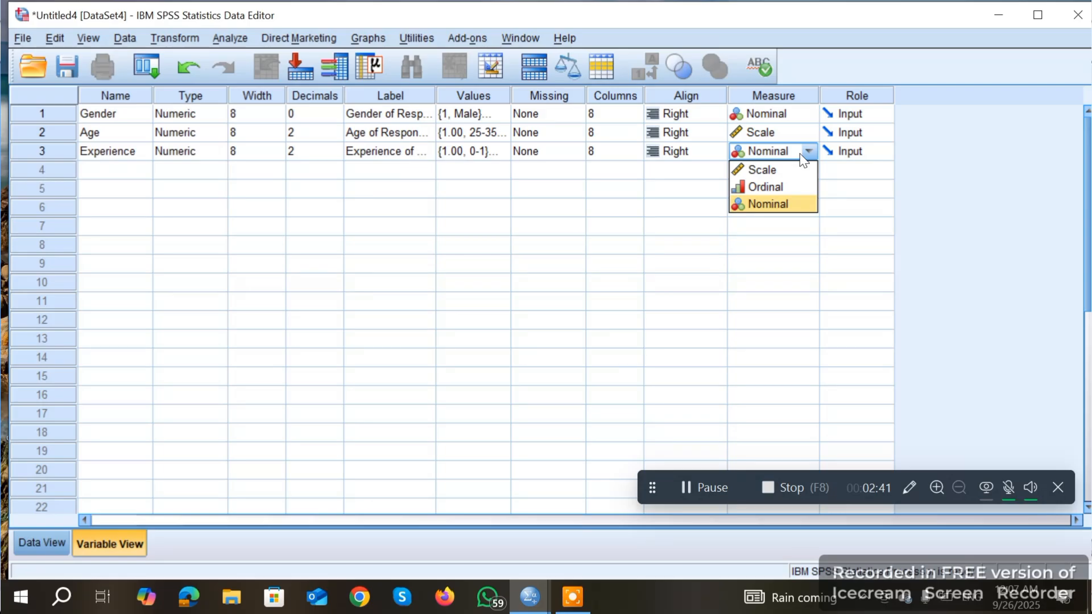
click(775, 170)
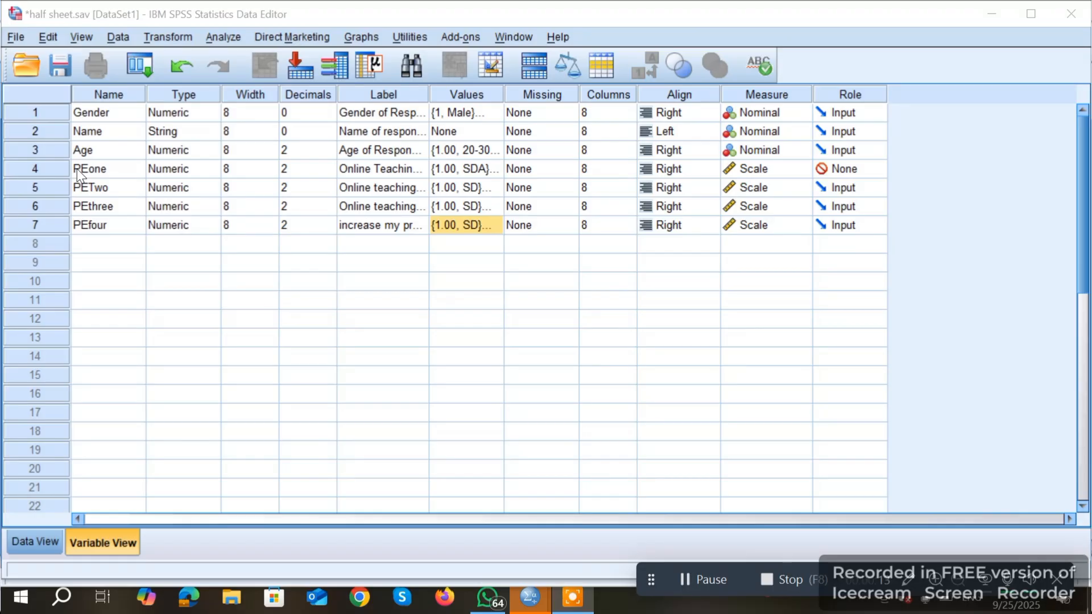
Step: Remove all five existing value labels, from SDA through SA, from the PEone variable
click(495, 171)
click(492, 169)
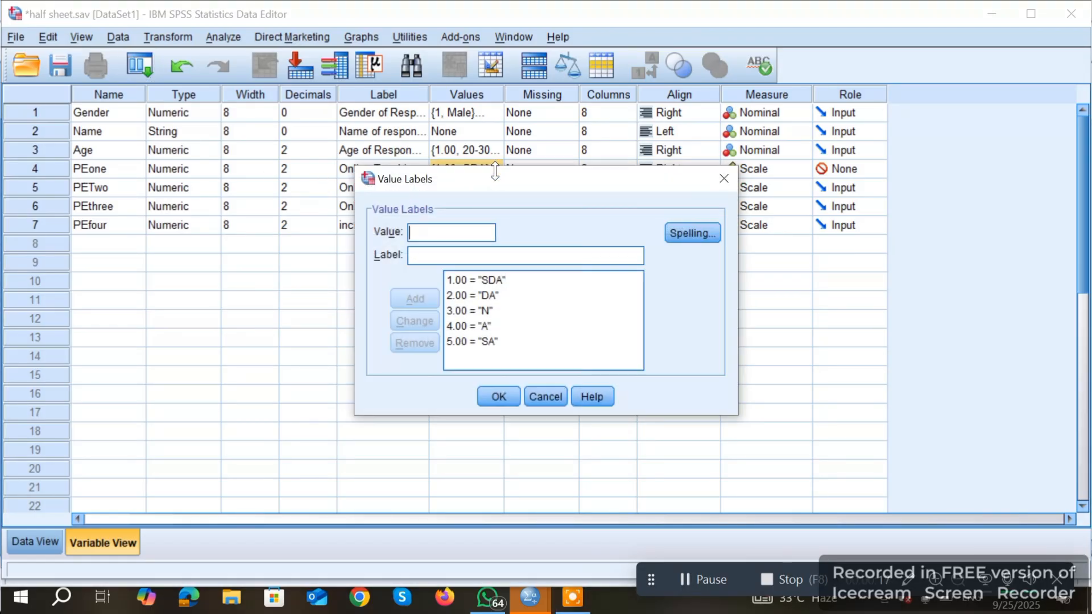
click(469, 285)
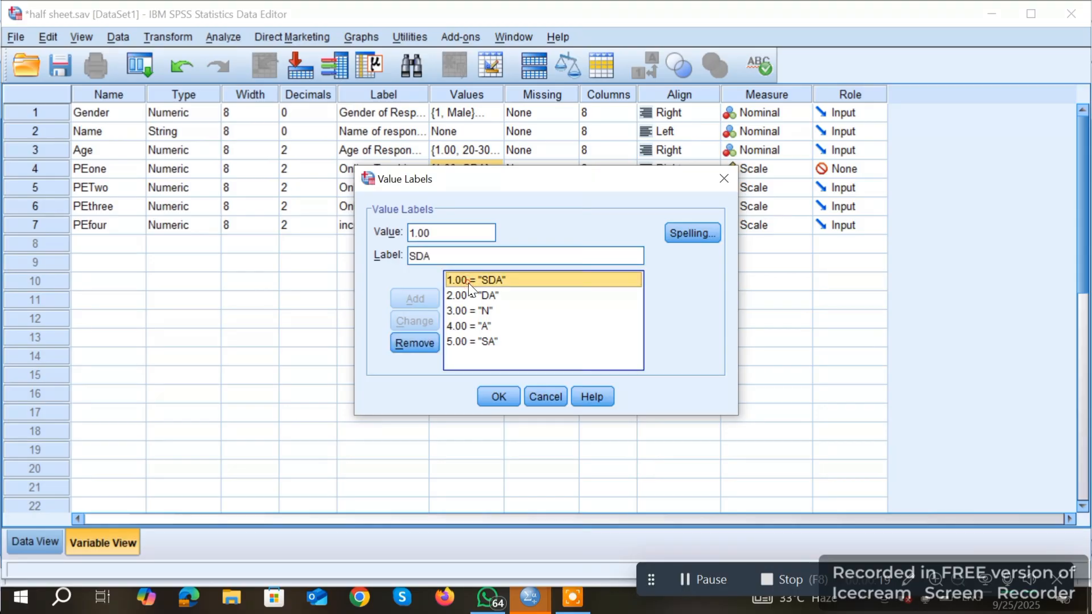
click(414, 343)
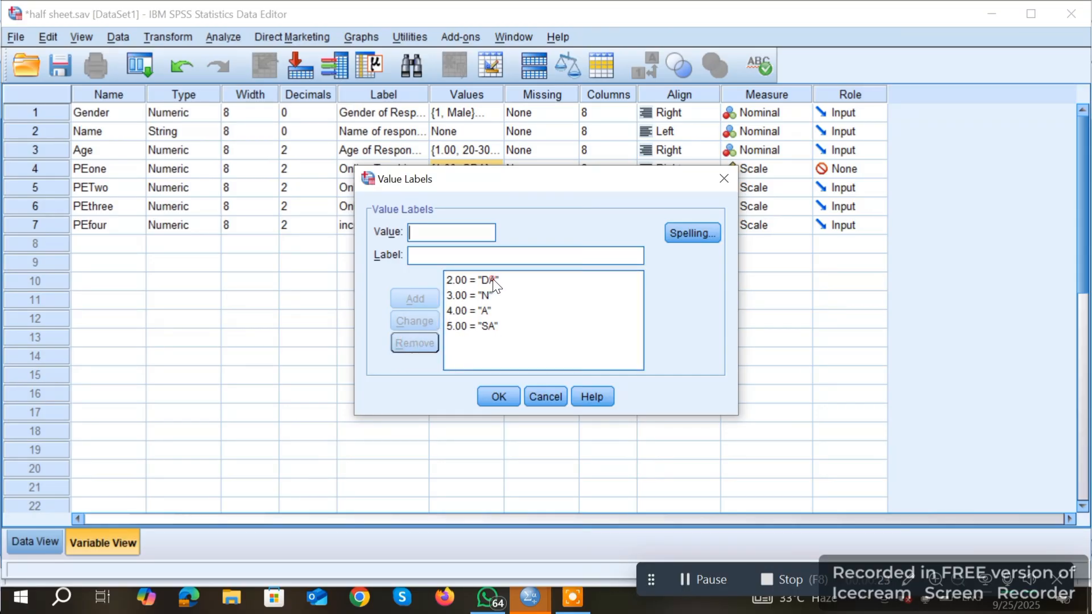
click(484, 281)
click(414, 343)
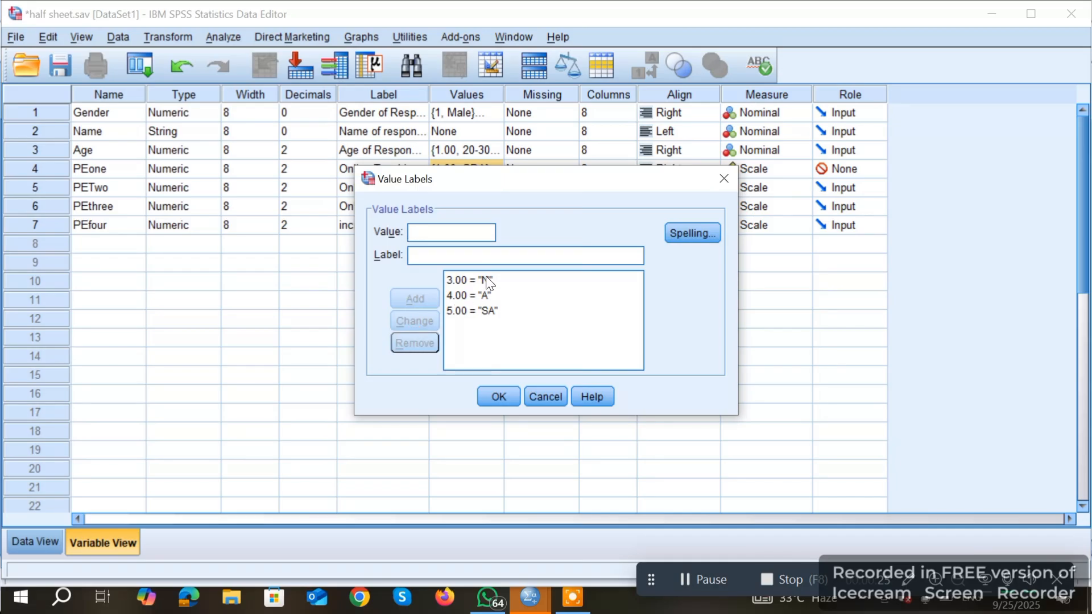
click(489, 281)
click(420, 344)
click(483, 281)
click(420, 343)
click(476, 280)
click(414, 343)
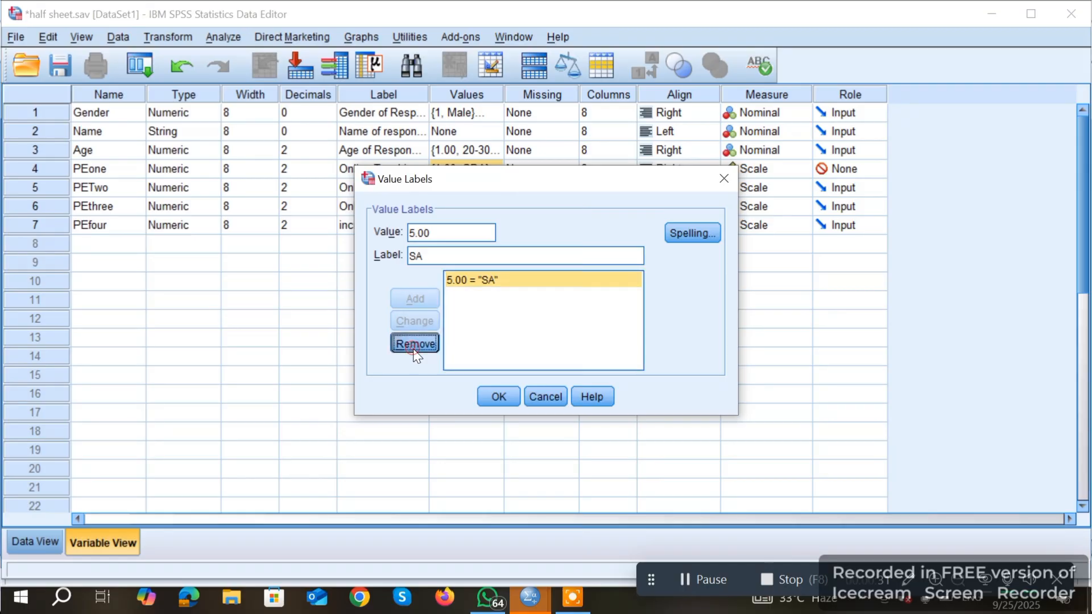
Step: Add a value label to the PEone variable that codes 1 as SDA
text(1)
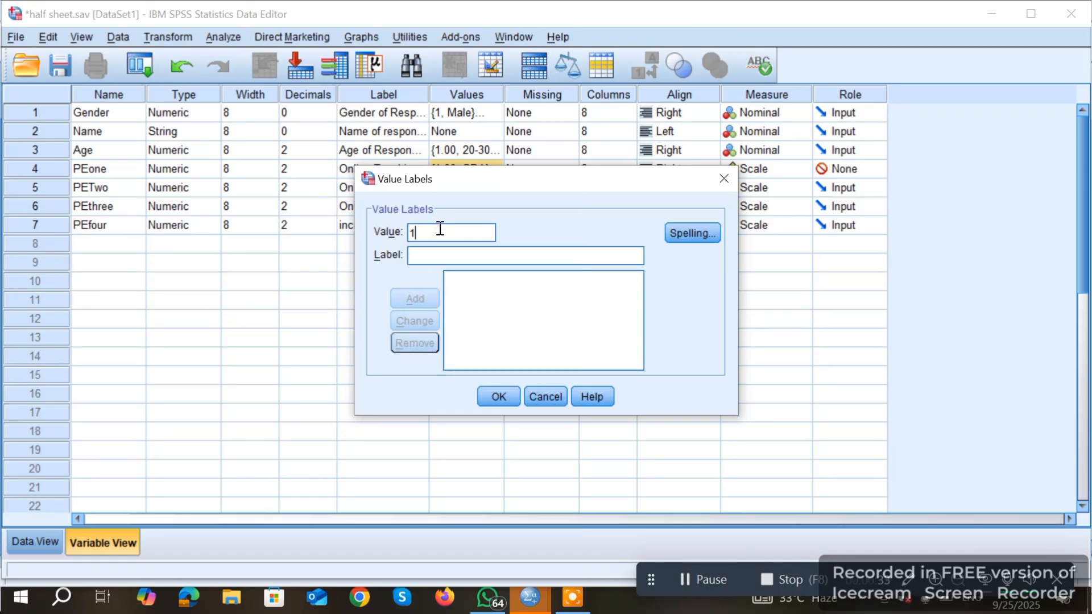
click(451, 256)
text(S)
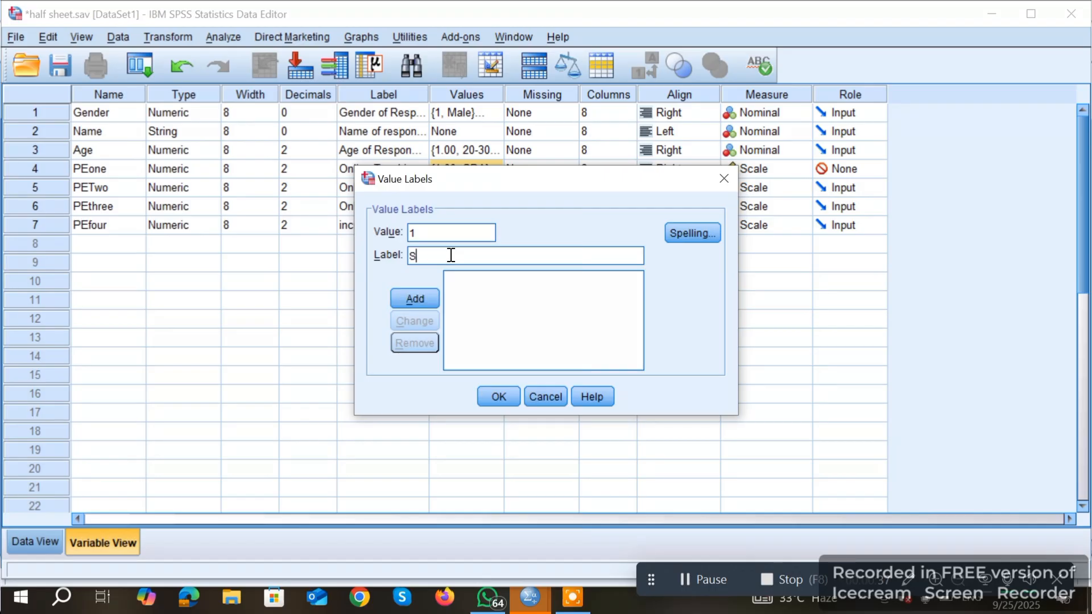
text(DA)
click(422, 298)
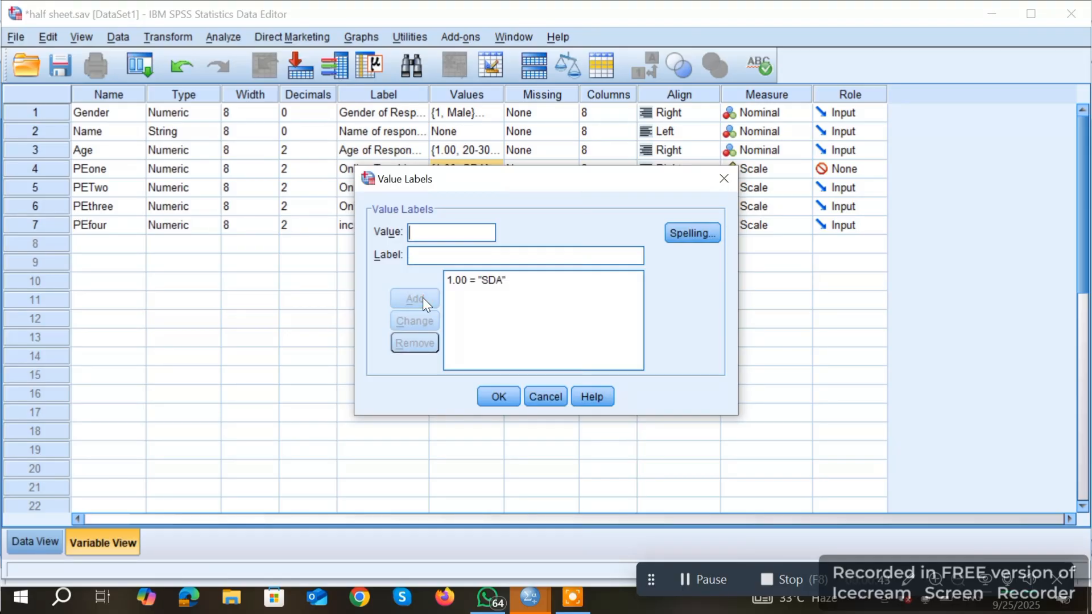
Step: Add a value label to the PEone variable that codes 2 as DA
text(2)
click(441, 255)
text(DA)
click(418, 298)
click(435, 232)
text(3)
click(432, 257)
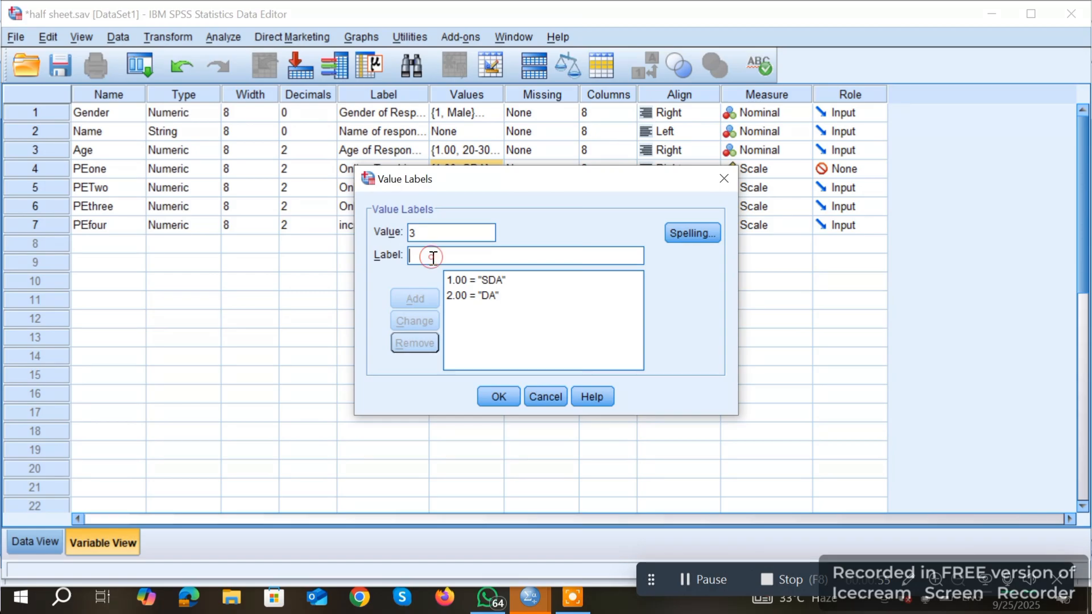
text(A)
click(422, 301)
click(446, 233)
text(4)
click(440, 257)
text(A)
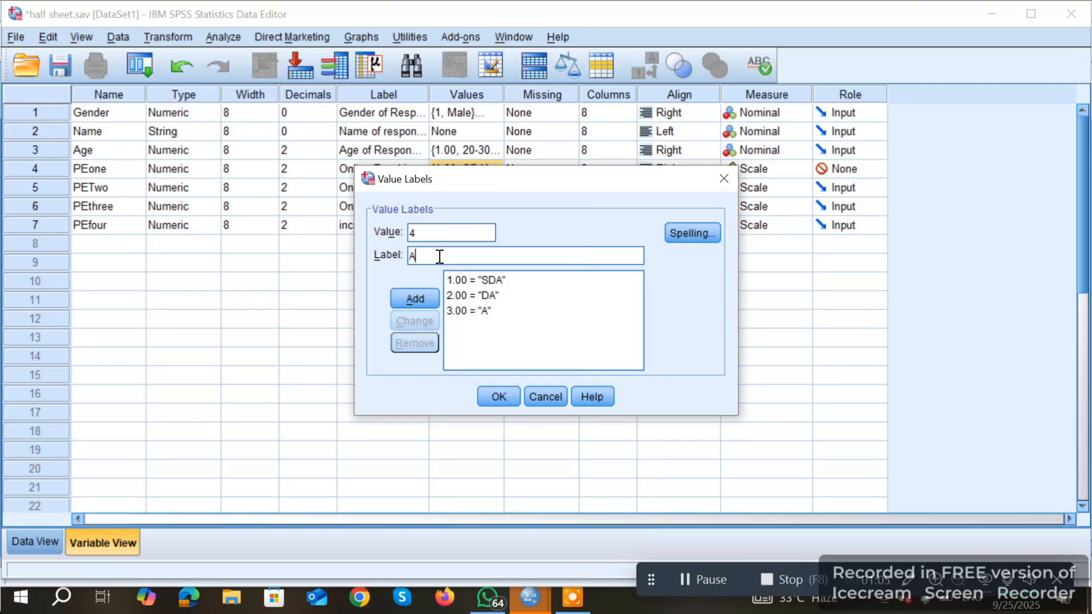
key(BackSpace)
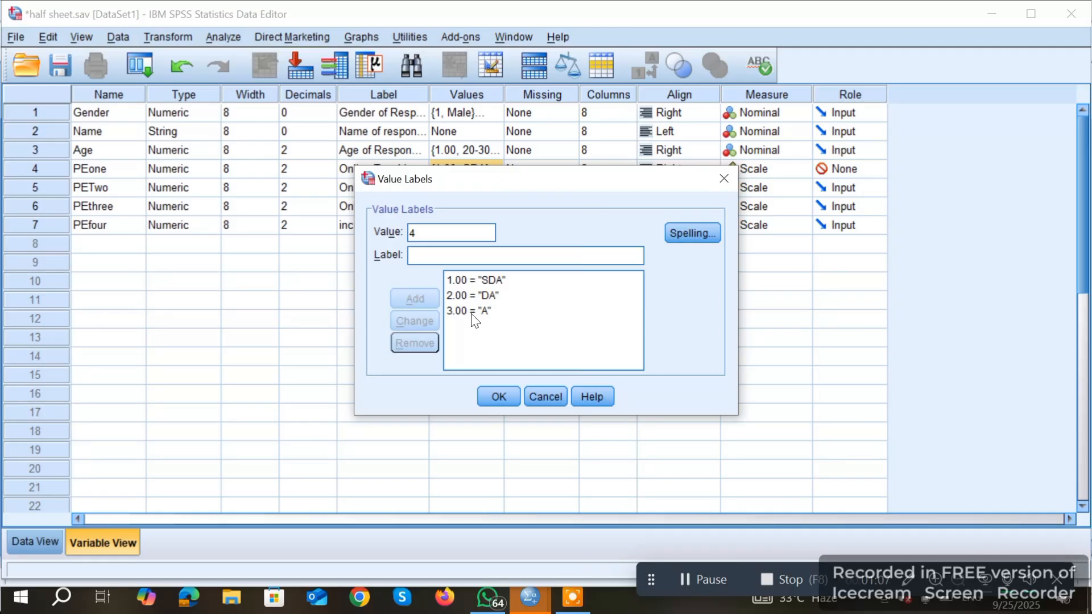
click(472, 314)
click(413, 343)
Step: Add a value label to the PEone variable that codes 3 as N
text(3)
click(439, 256)
text(N)
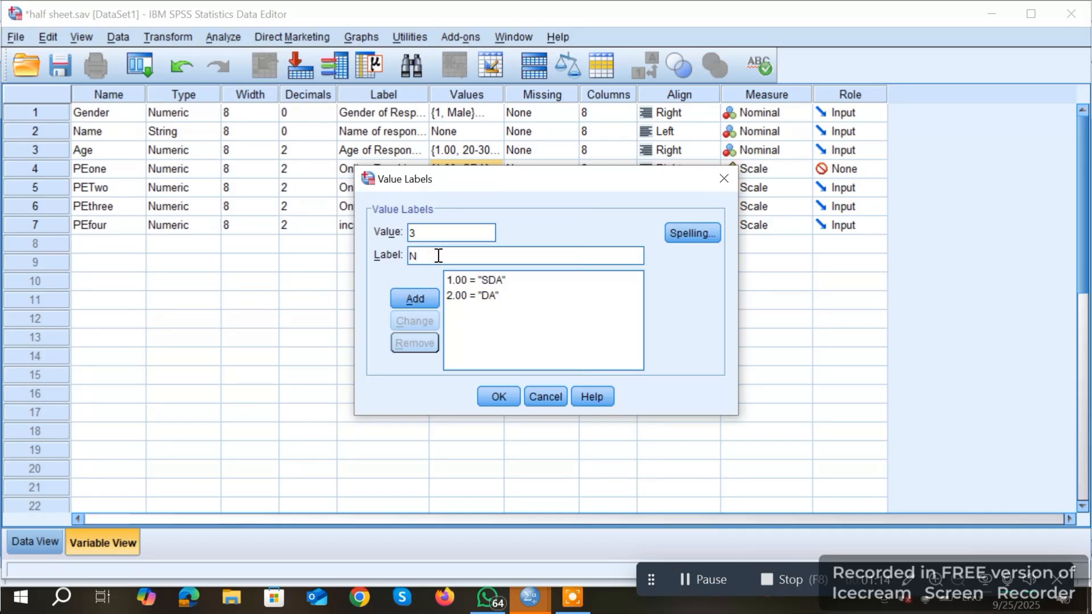
click(421, 298)
Step: Add a value label to the PEone variable that codes 4 as A
text(4)
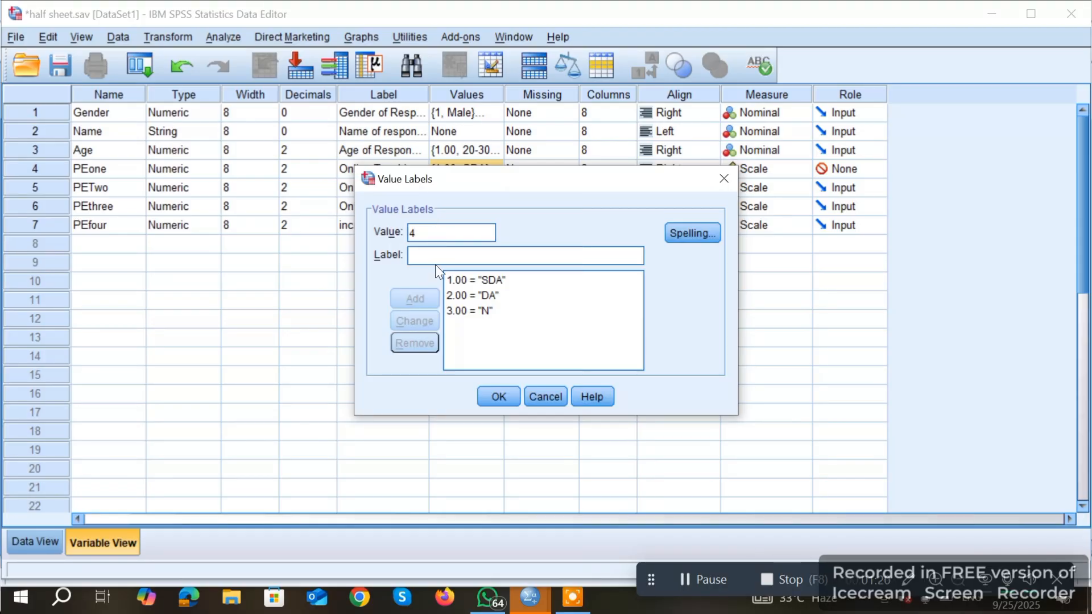
click(438, 256)
text(A)
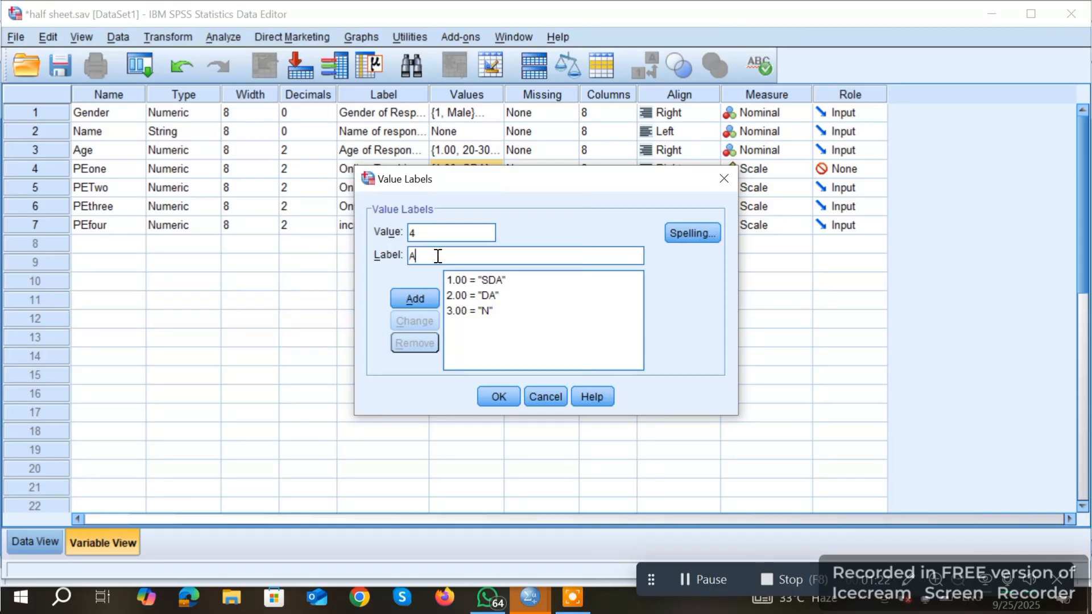
click(418, 299)
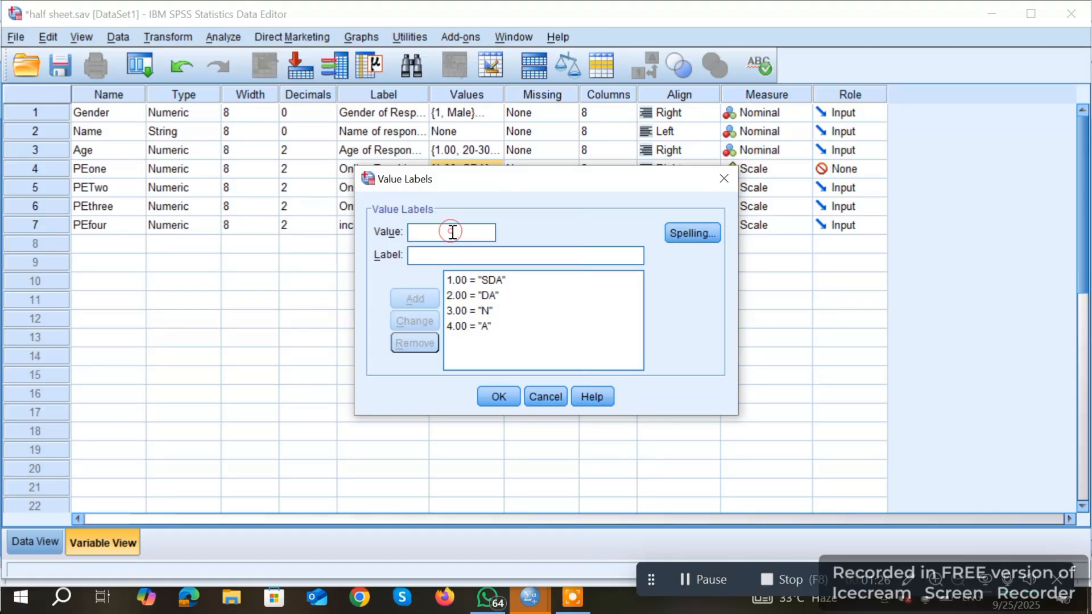
Step: Add a value label coding 5 as SA and apply the PEone variable's value labels
text(5)
click(447, 254)
text(SA)
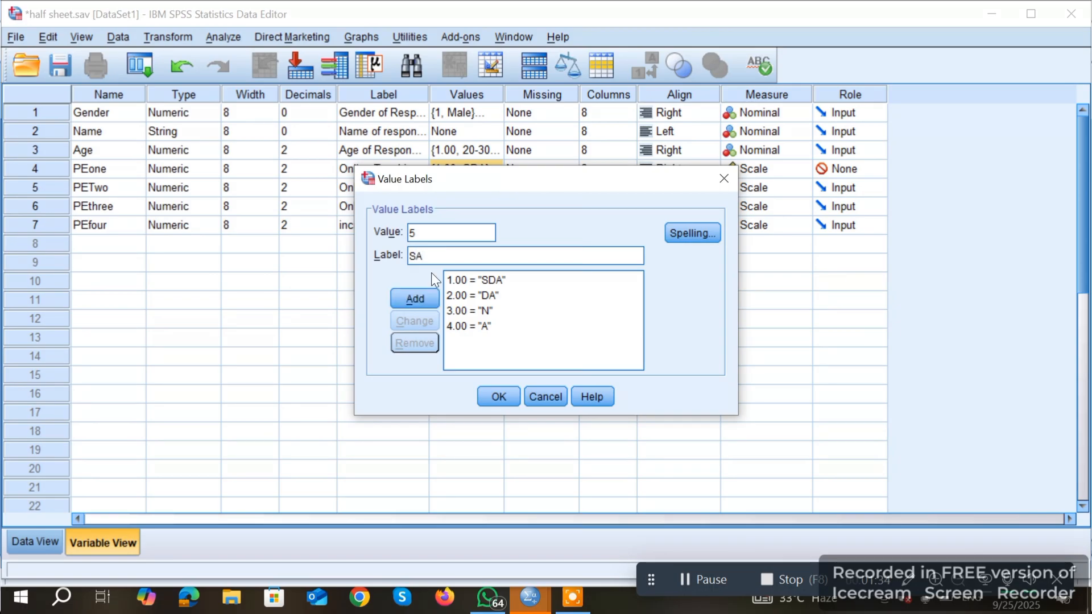
click(414, 298)
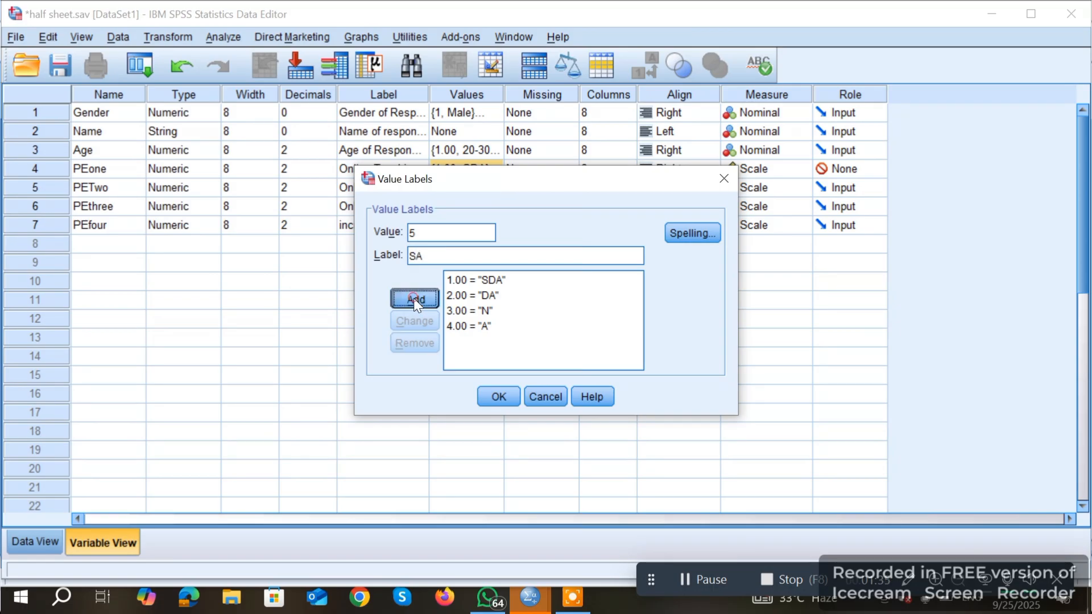
click(499, 397)
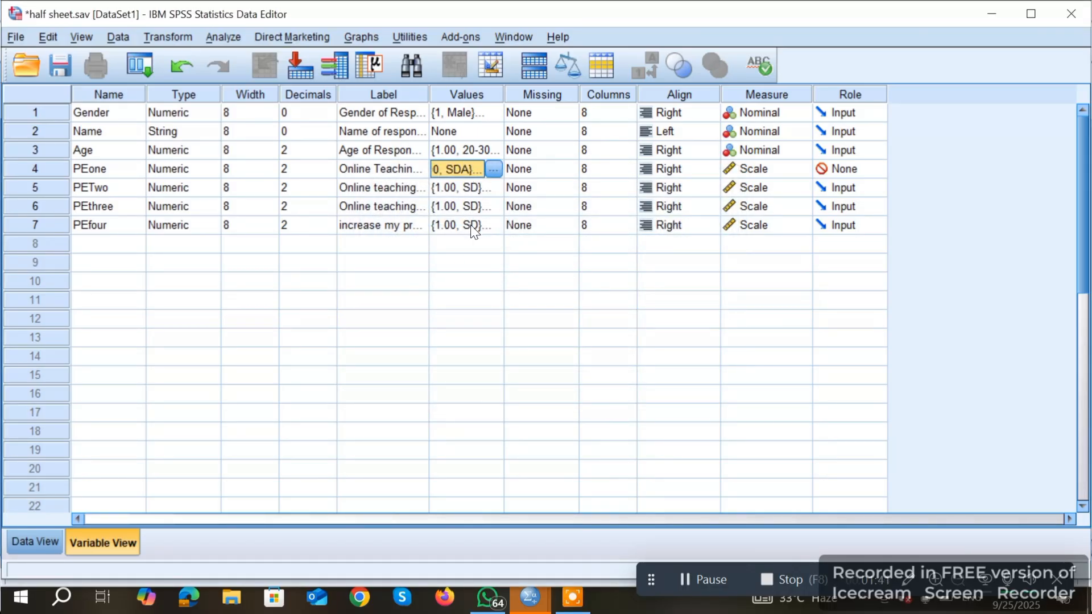
Step: Review the value labels defined for the PETwo variable and close them without changes
click(490, 191)
click(490, 190)
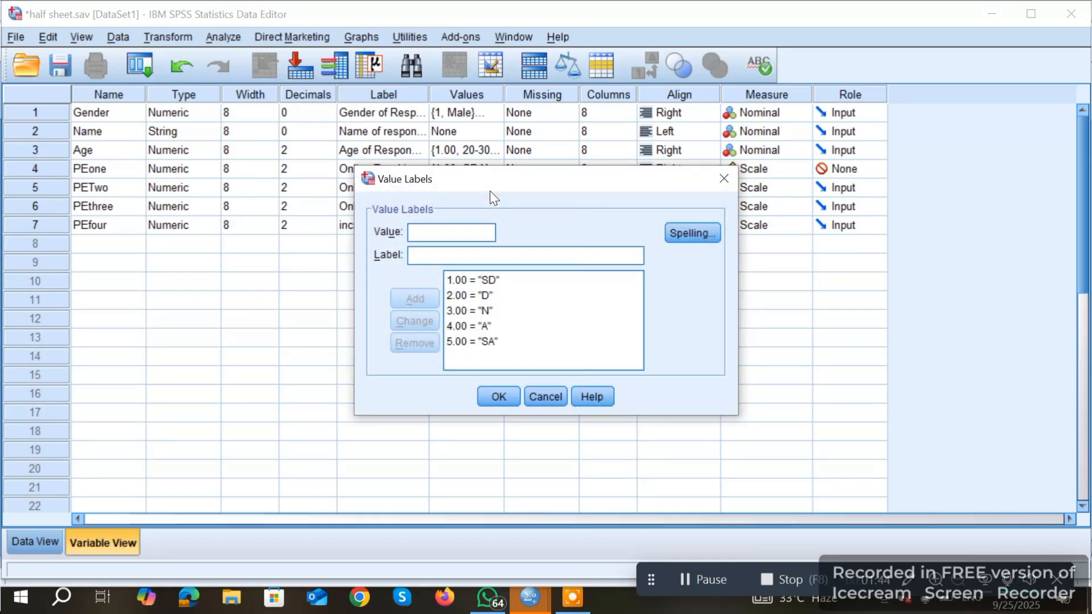
click(724, 177)
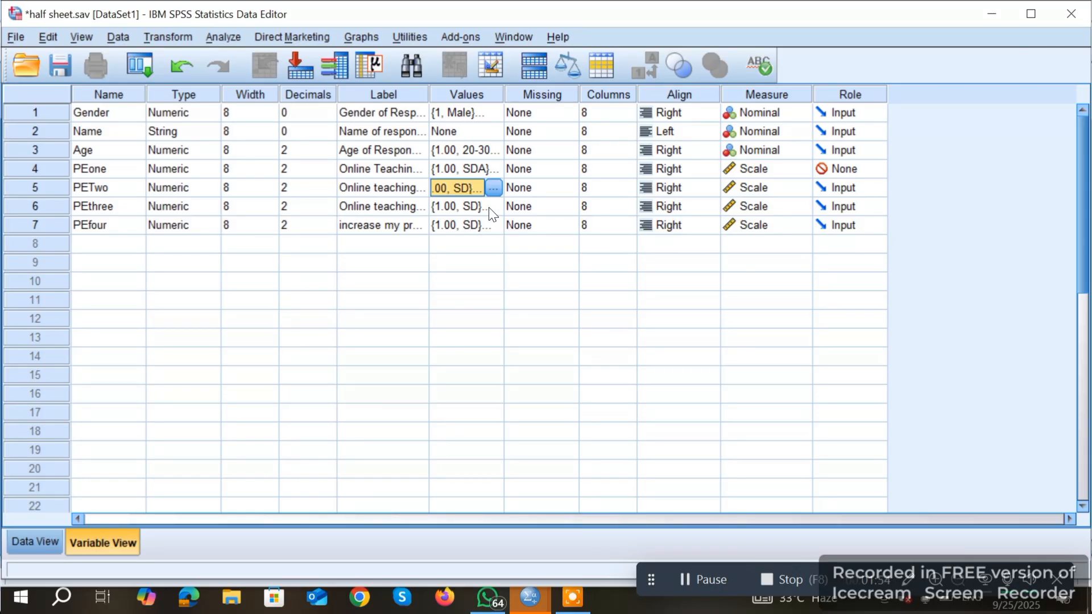
Step: Set the measurement level of the PEone, PETwo, PEthree and PEfour variables to Ordinal
click(780, 169)
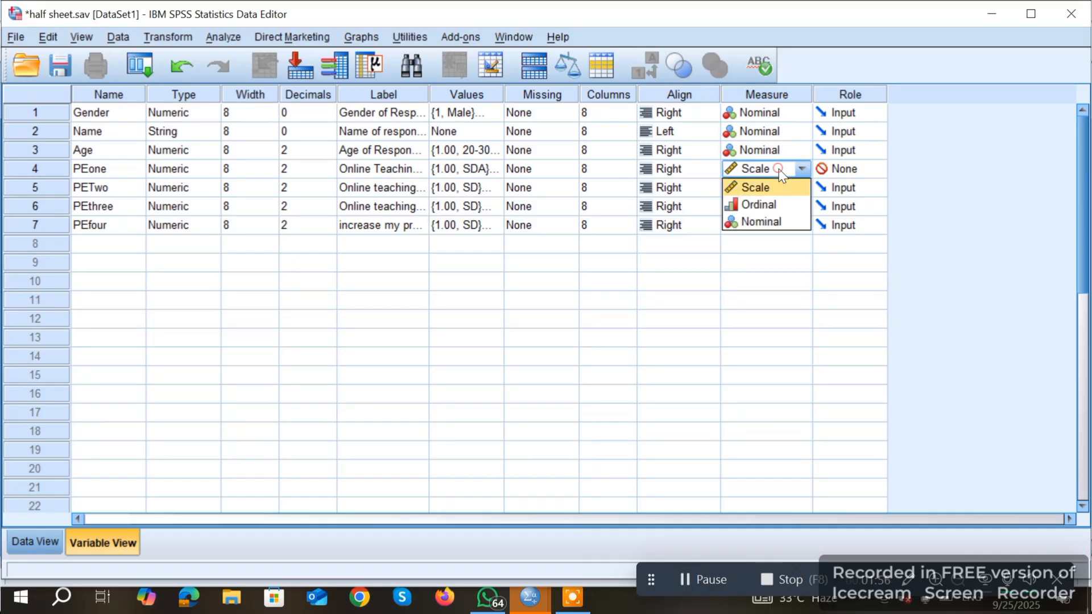
click(765, 204)
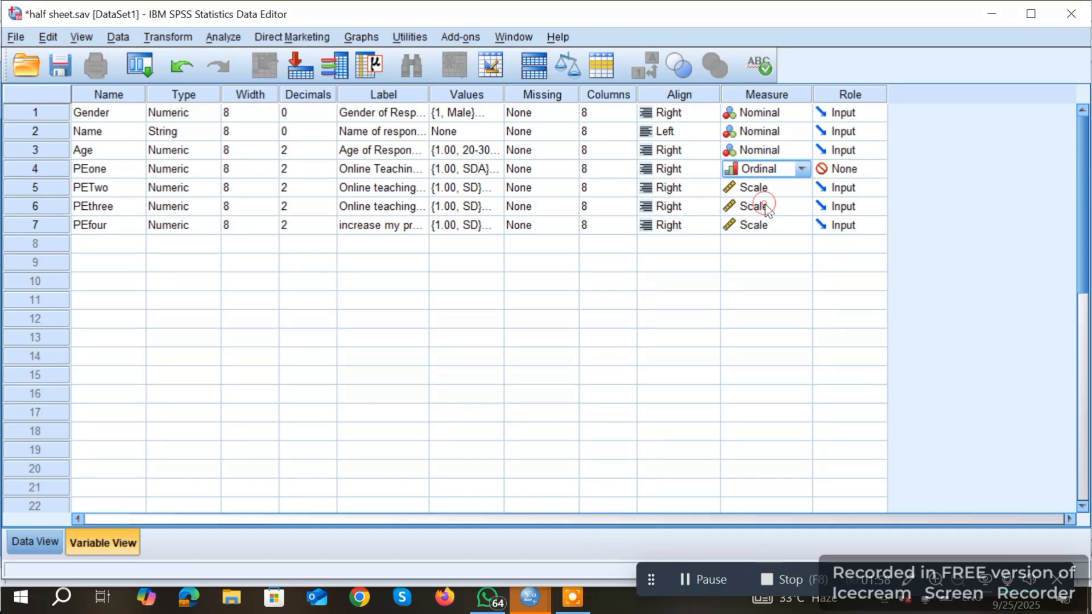
click(784, 190)
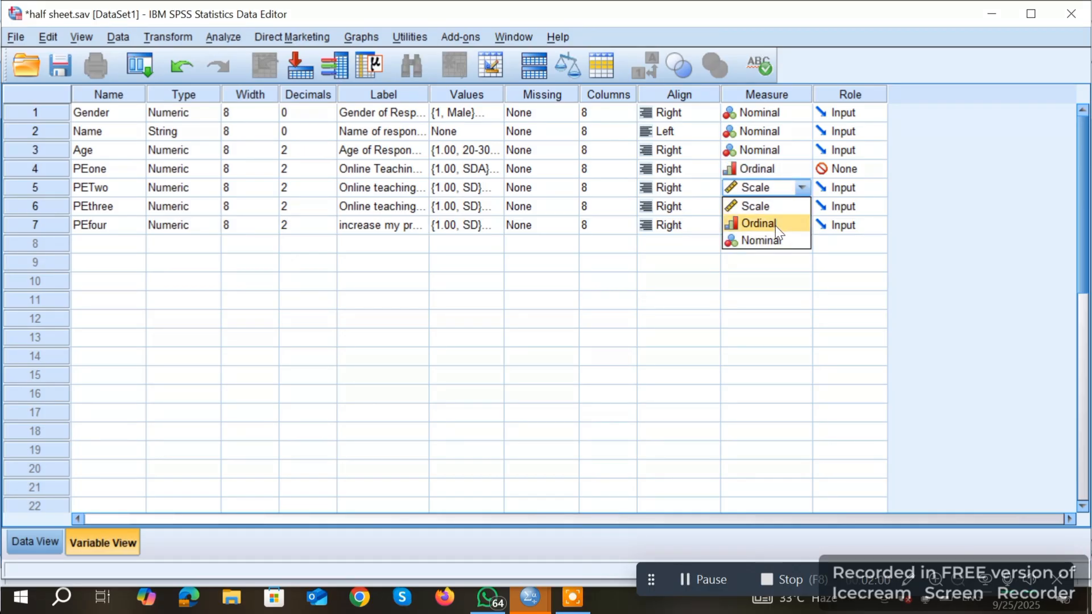
click(776, 226)
click(784, 208)
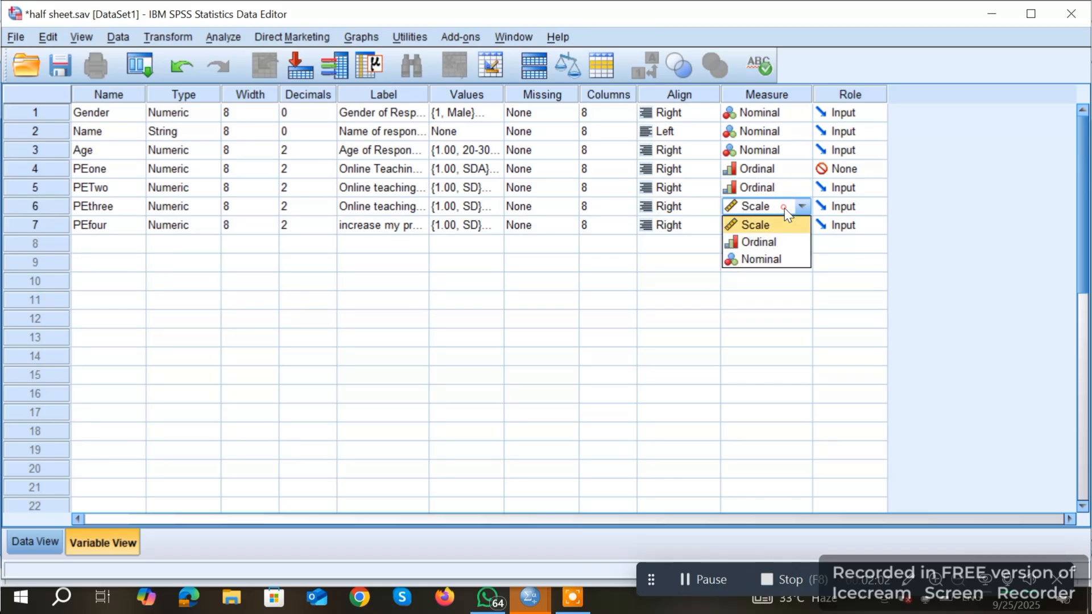
click(787, 241)
click(792, 226)
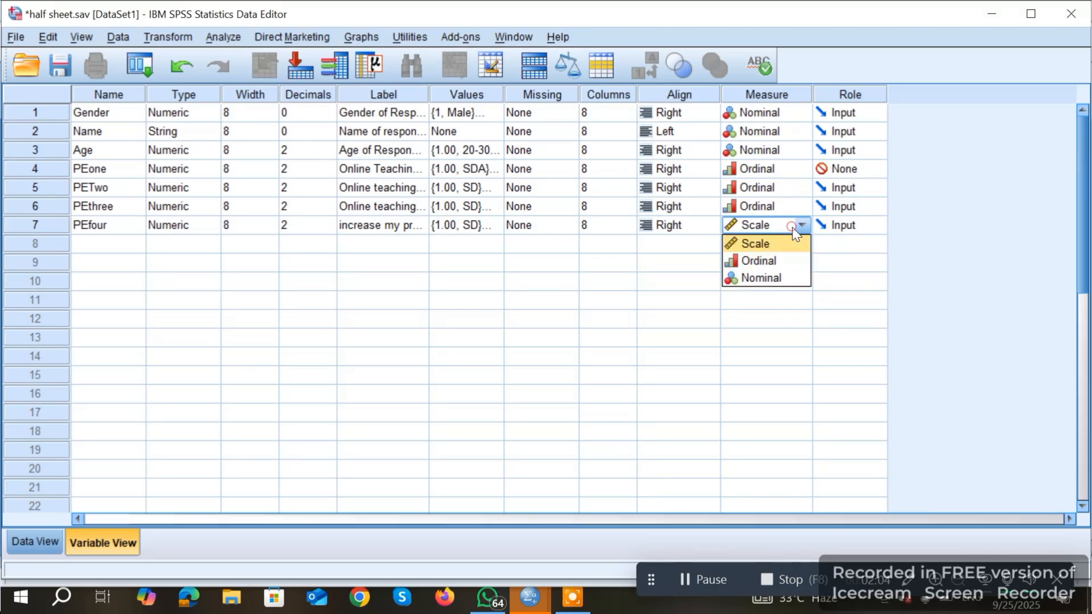
click(766, 259)
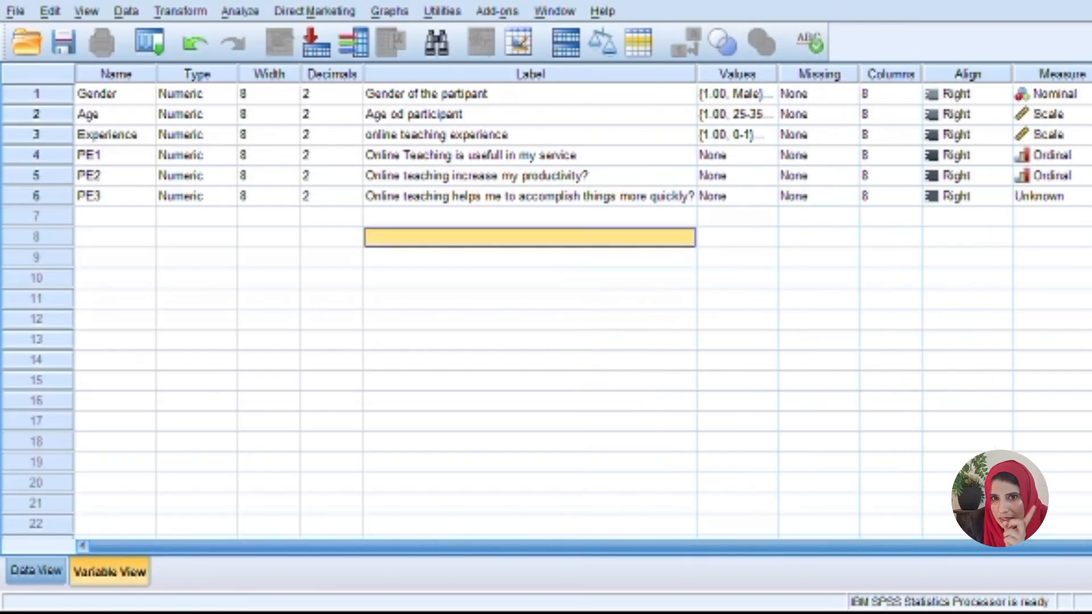
Step: Switch to the data sheet and enter 1 as the first respondent's Gender code
click(36, 571)
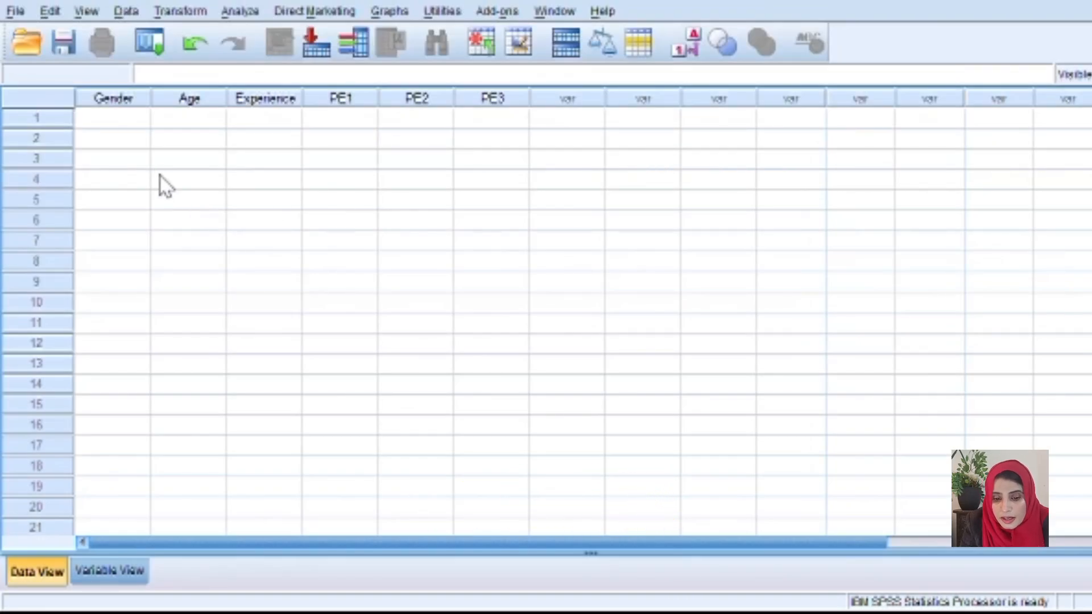
key(Down)
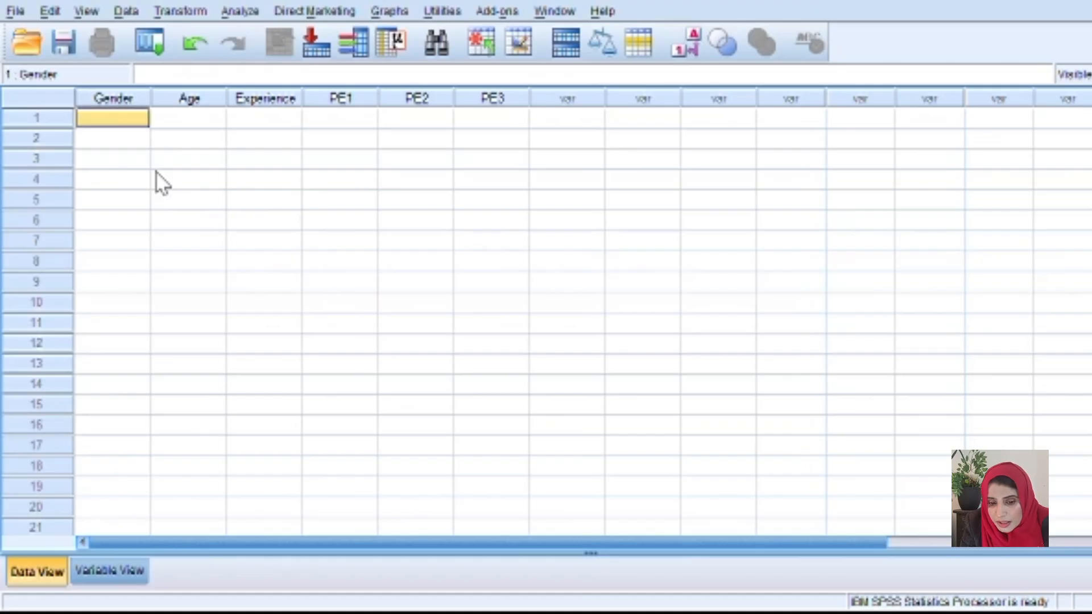
key(F2)
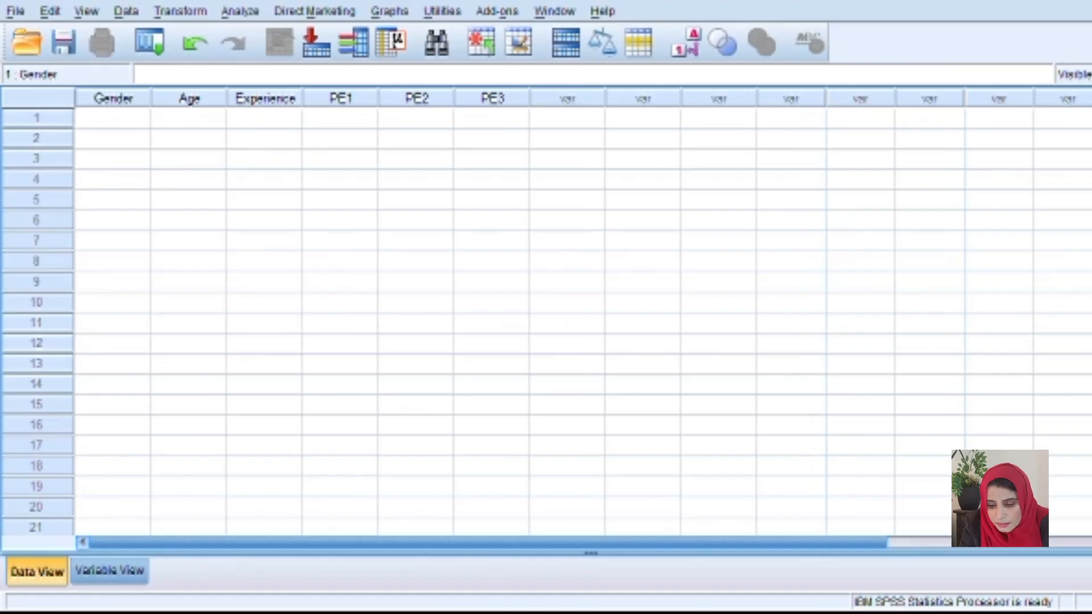
key(Escape)
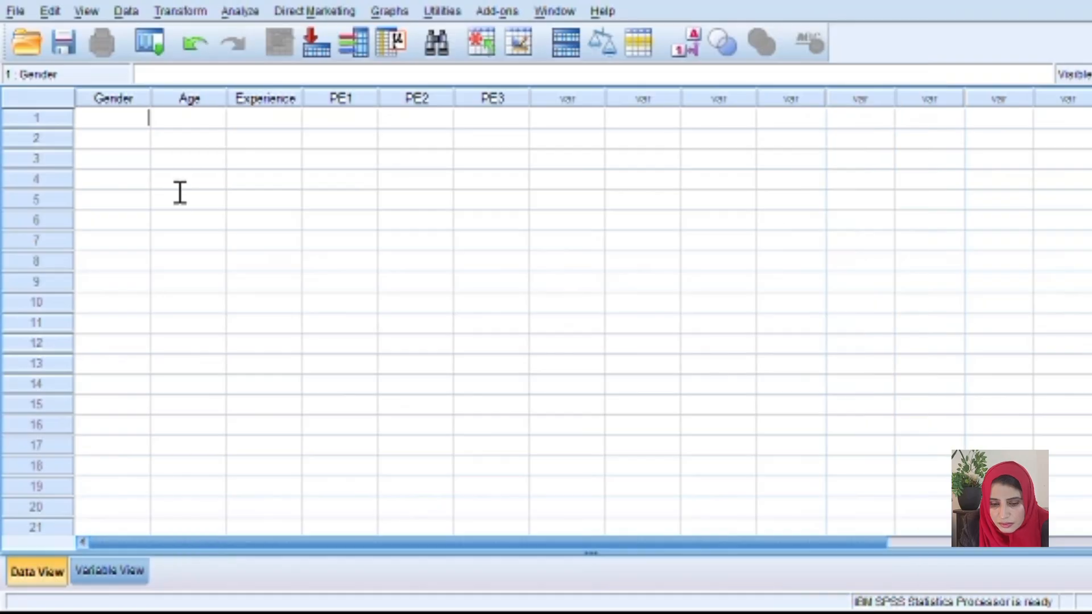
text(1)
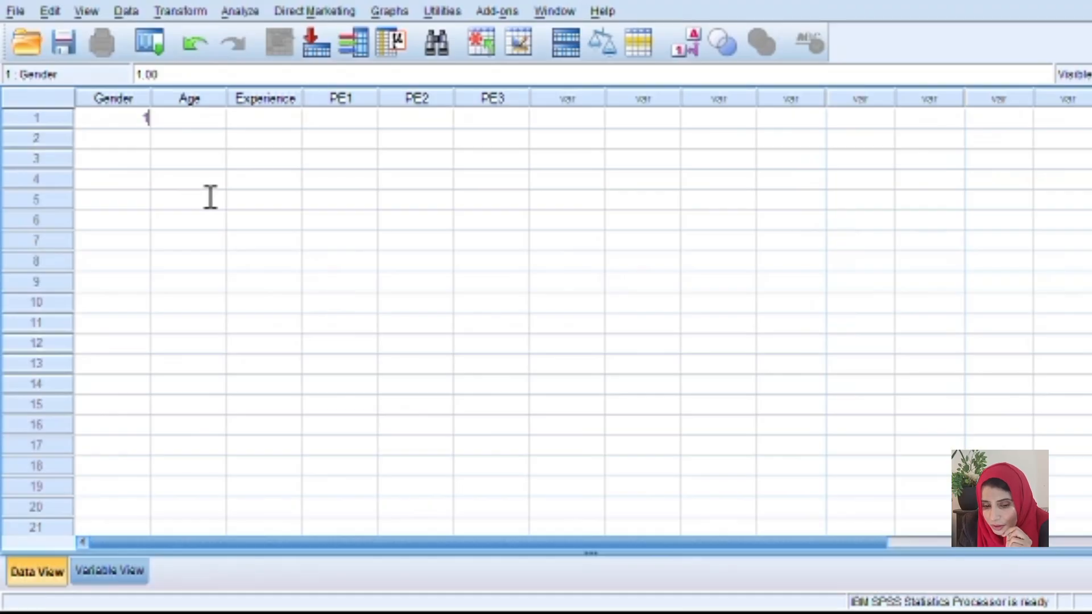
key(Tab)
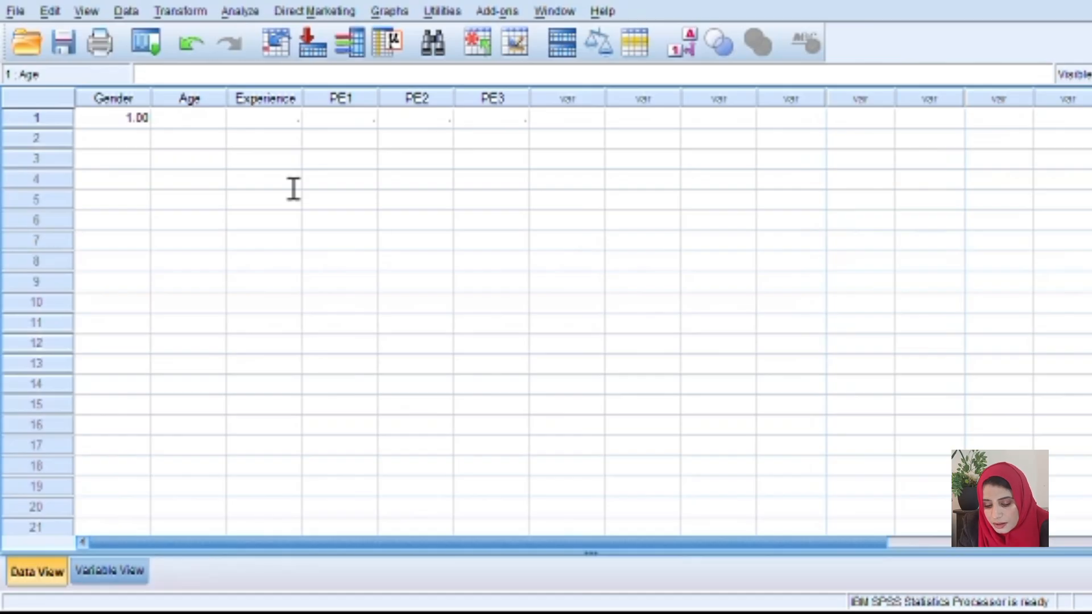
Step: Enter 3 for Age and 3 for Experience in the first respondent's row
key(Escape)
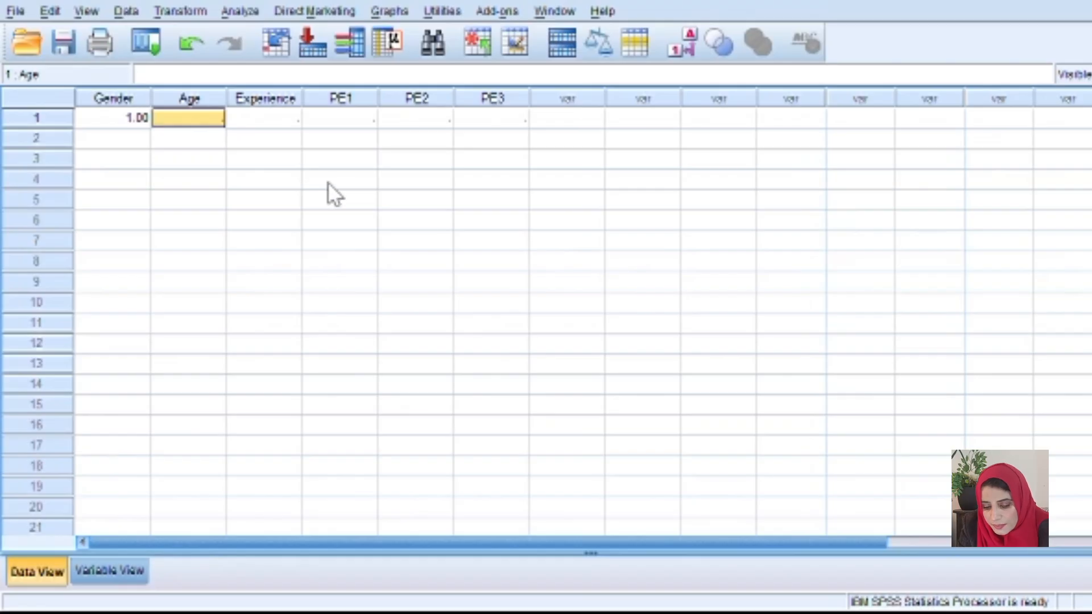
key(BackSpace)
text(3)
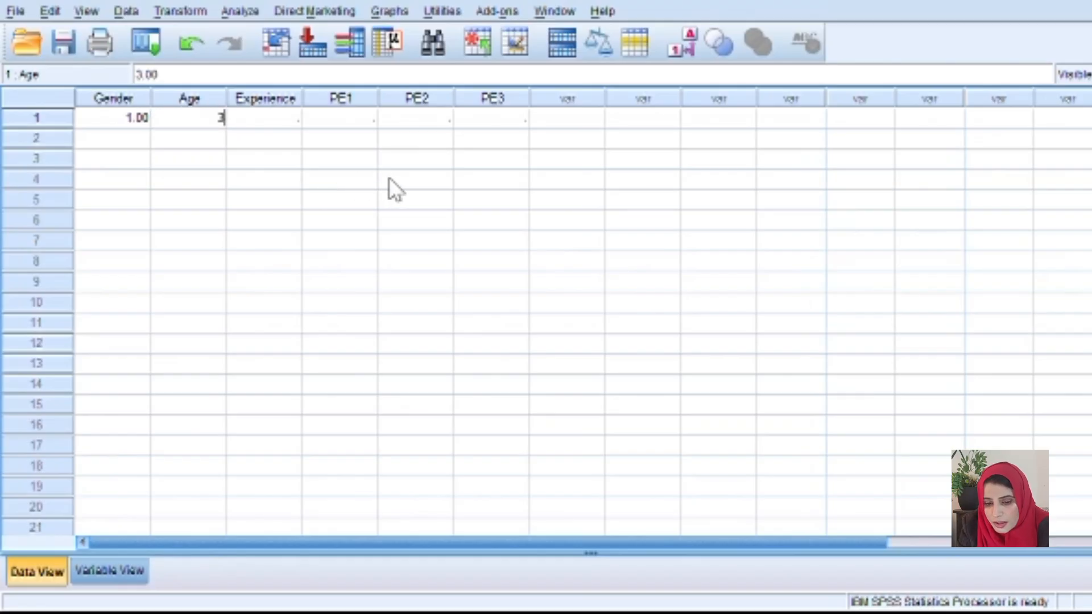
key(Tab)
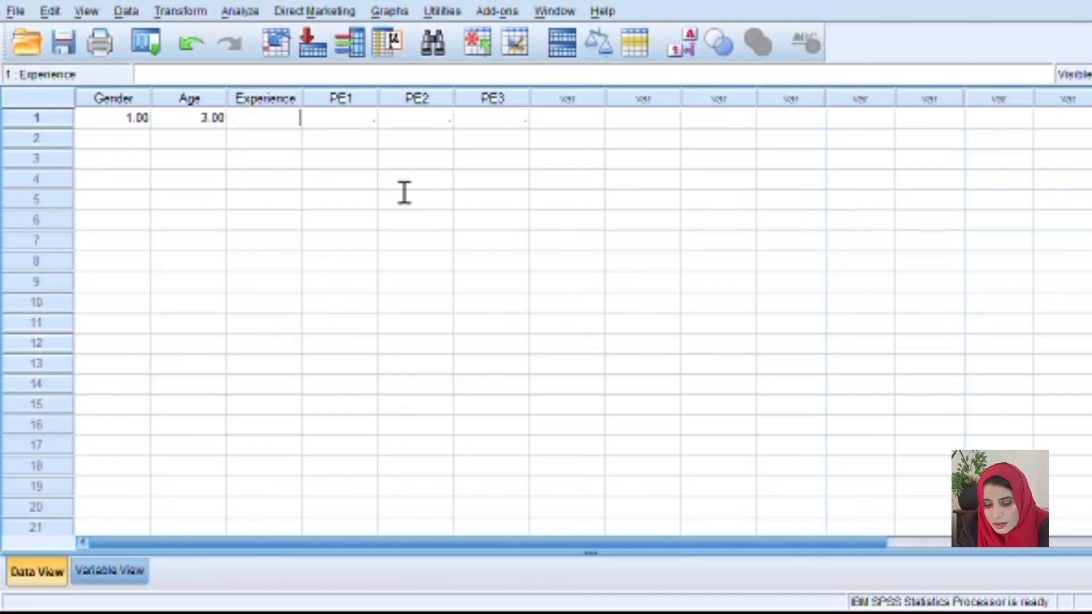
text(3)
key(Tab)
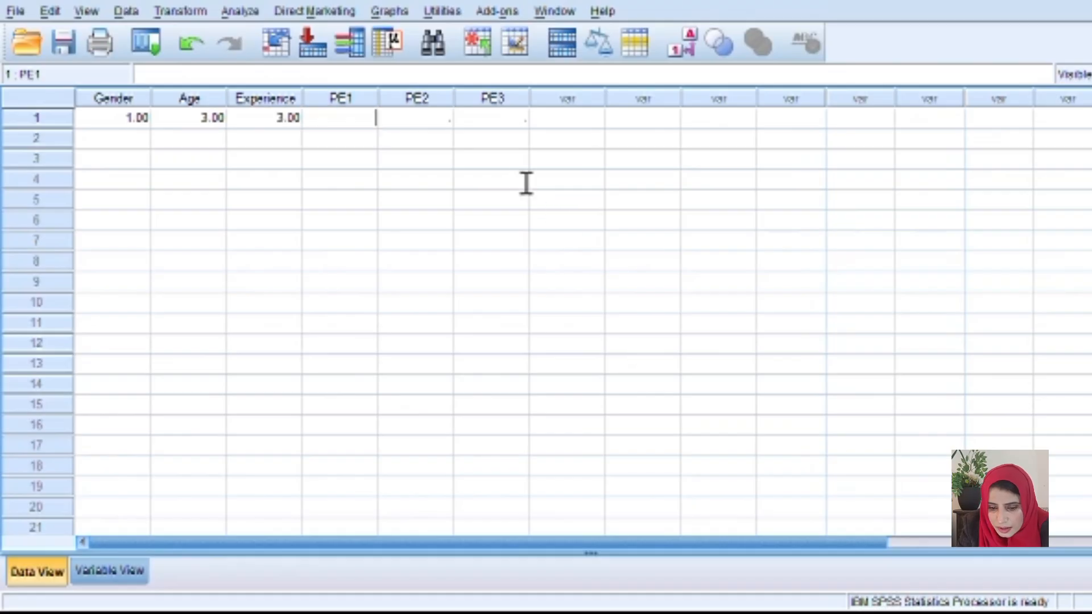
Step: Enter 1 for each of the PE1, PE2 and PE3 items in the first respondent's row
text(1)
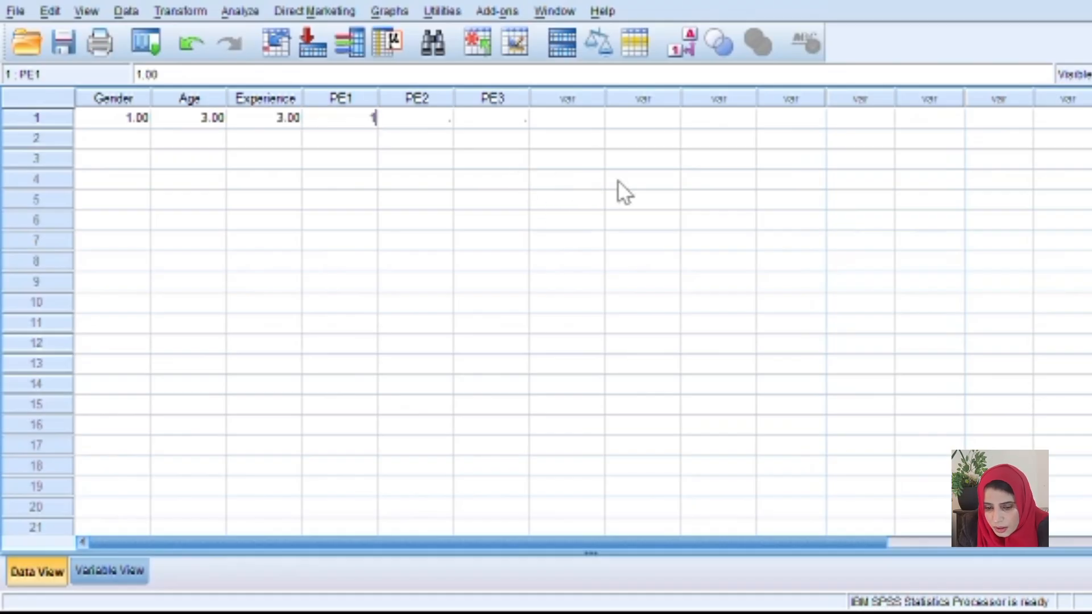
key(Tab)
text(1)
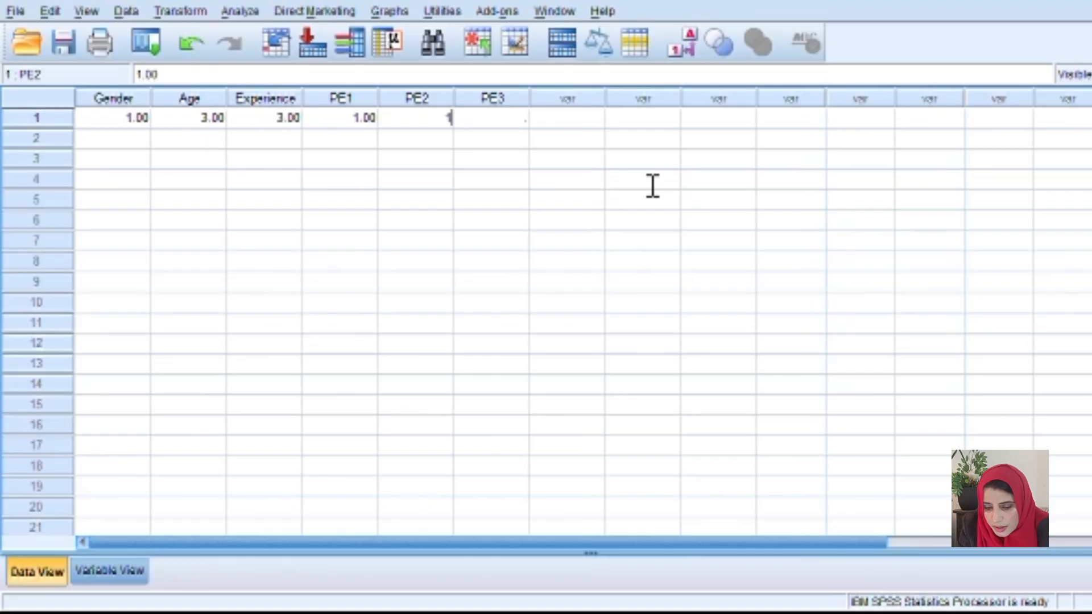
key(Tab)
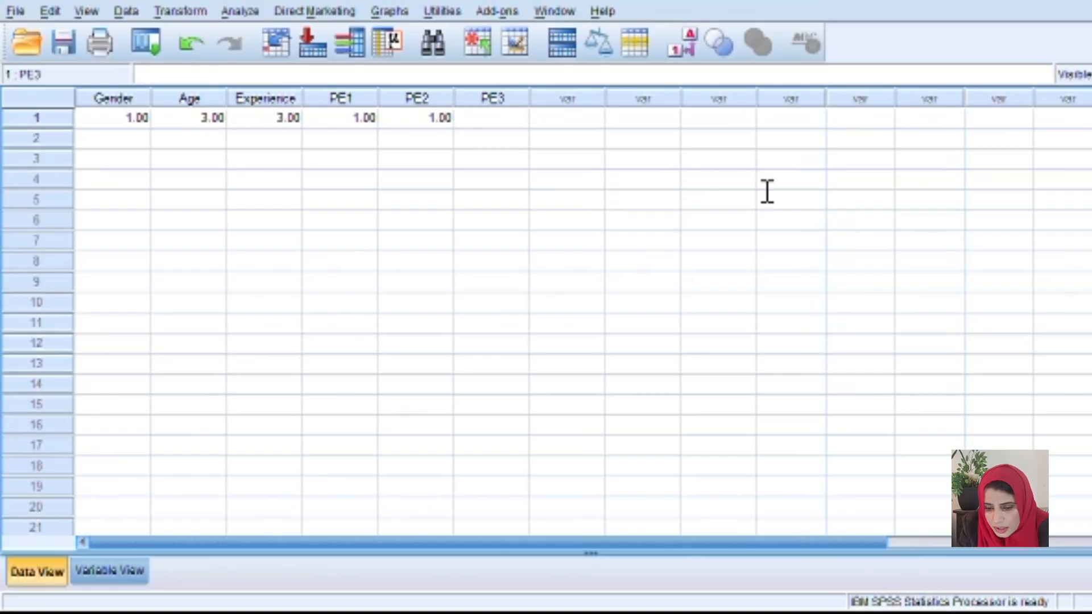
text(1)
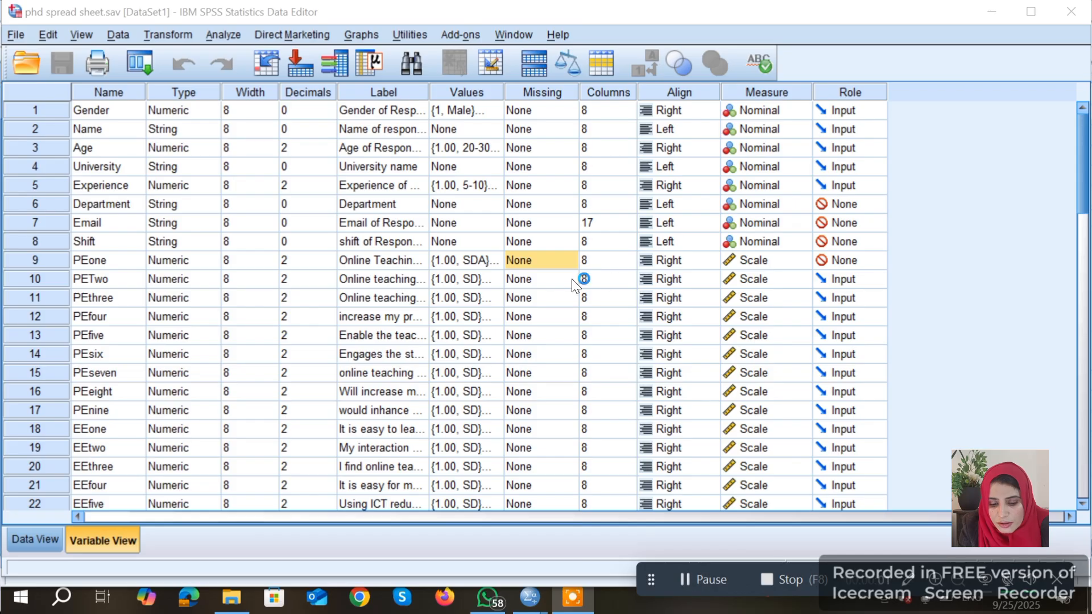
Step: Save a copy of the phd spread sheet dataset as "Phd data sheet 25 latest" in the SPSS 21 folder within Documents
click(15, 35)
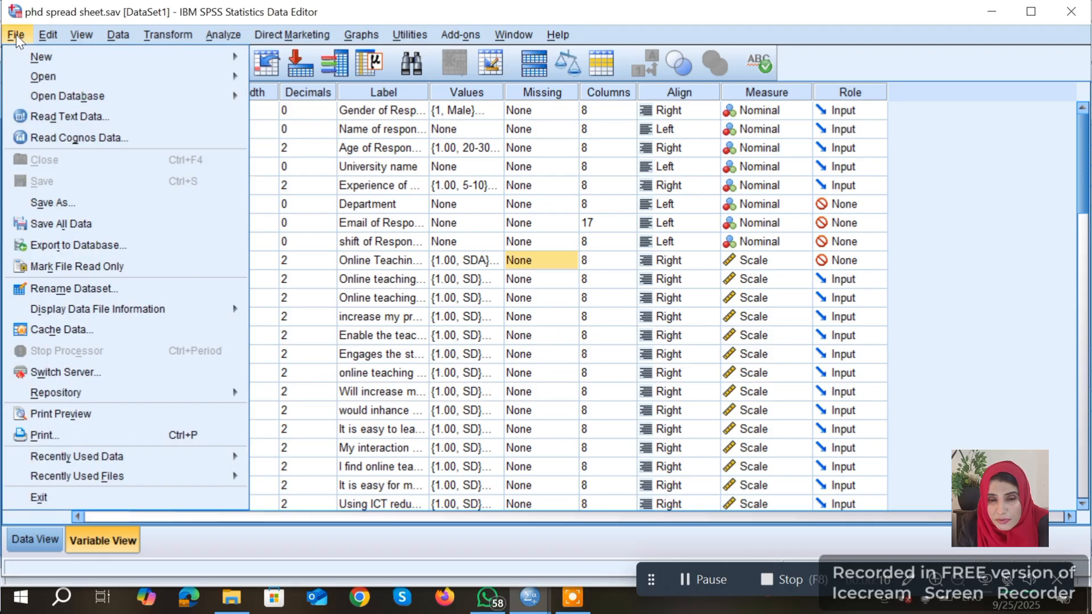
click(70, 203)
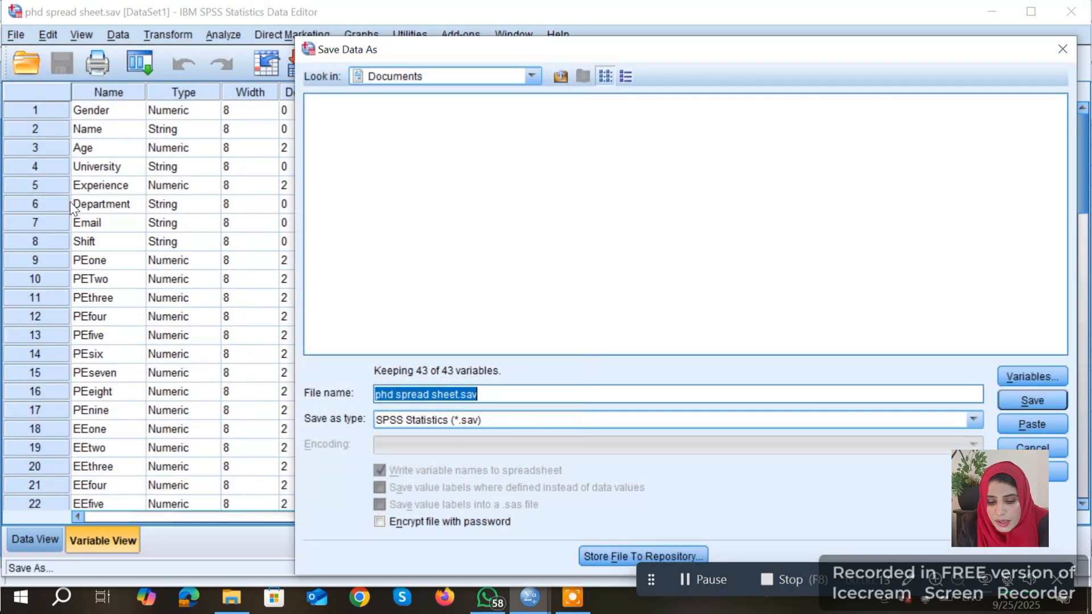
click(490, 395)
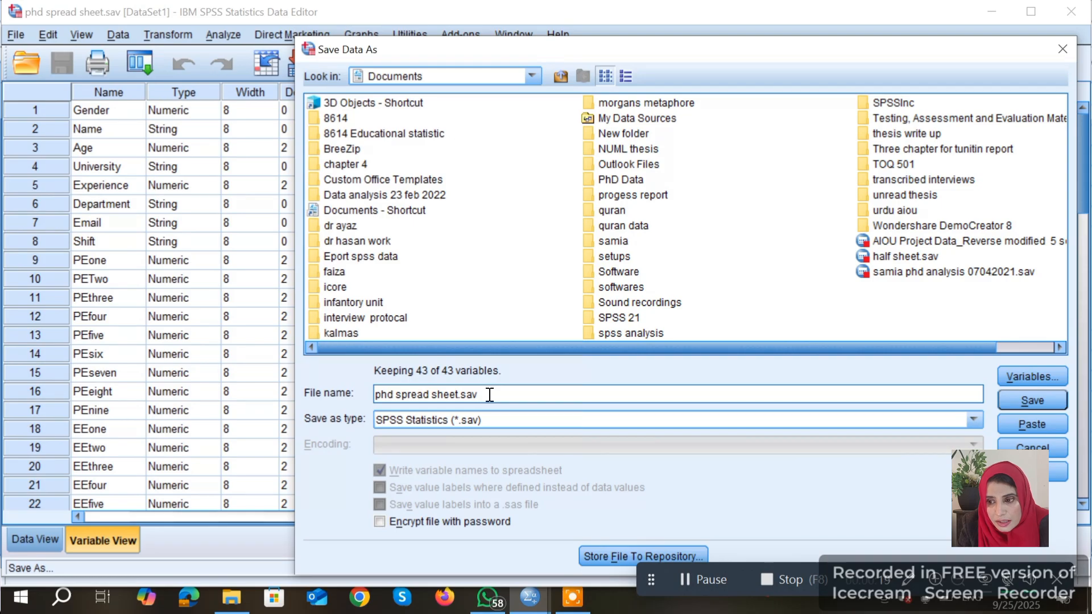
key(BackSpace)
key(BackSpace)
key(BackSpace)
key(BackSpace)
key(BackSpace)
key(BackSpace)
key(BackSpace)
key(BackSpace)
key(BackSpace)
key(BackSpace)
key(BackSpace)
key(BackSpace)
key(BackSpace)
key(BackSpace)
key(BackSpace)
key(BackSpace)
key(BackSpace)
key(BackSpace)
key(BackSpace)
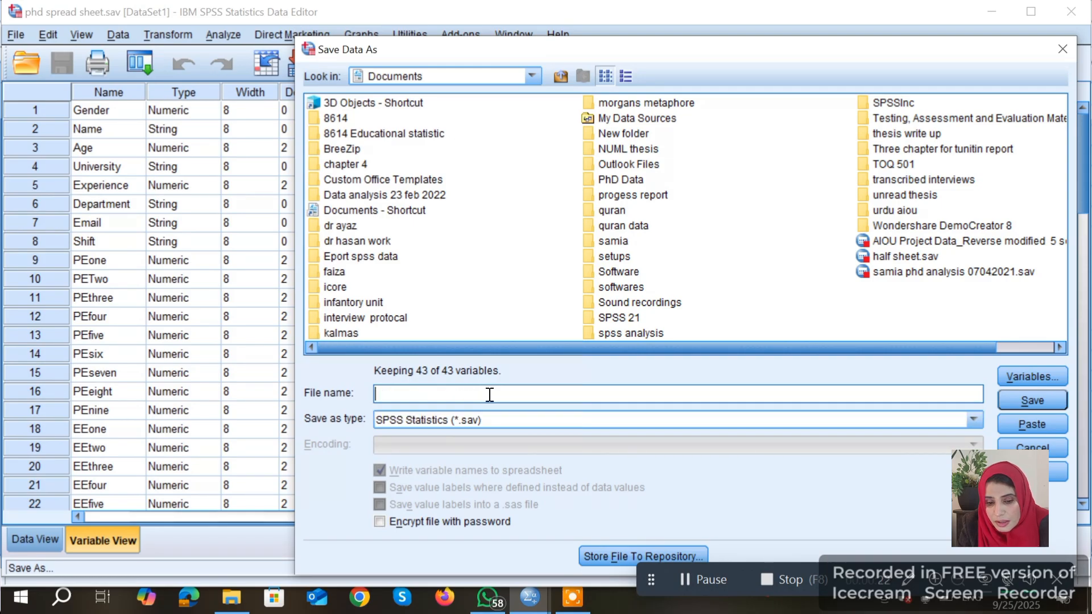
text(Phd)
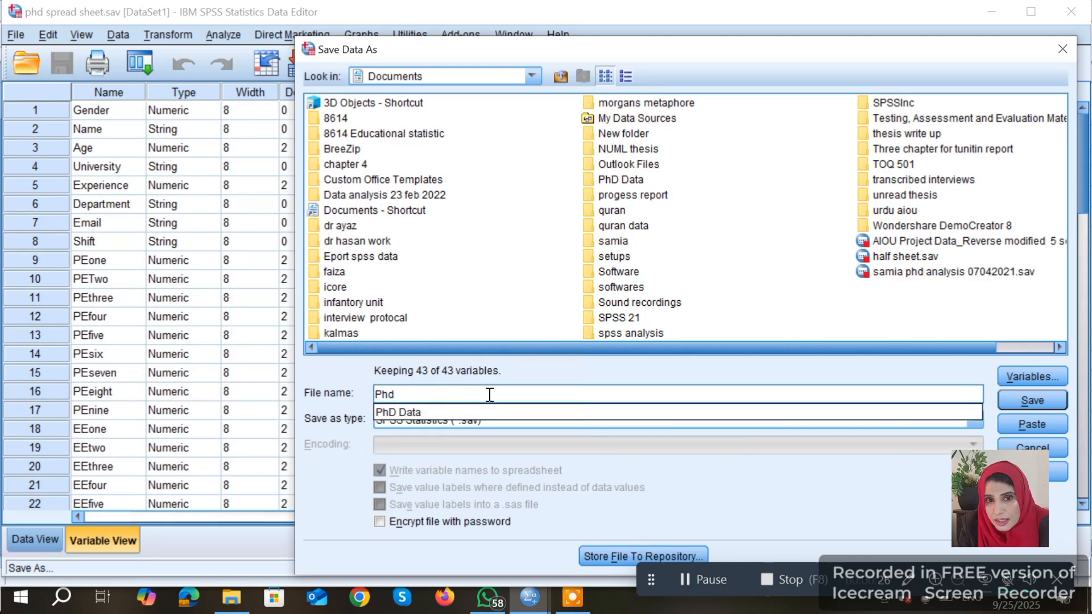
text( data sheet)
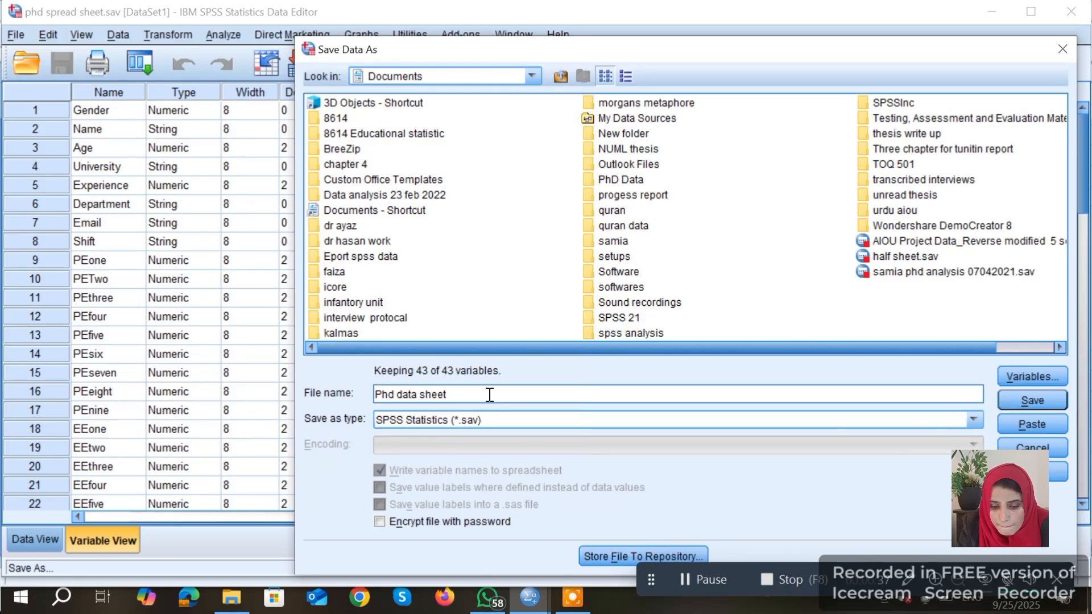
text(25 latest)
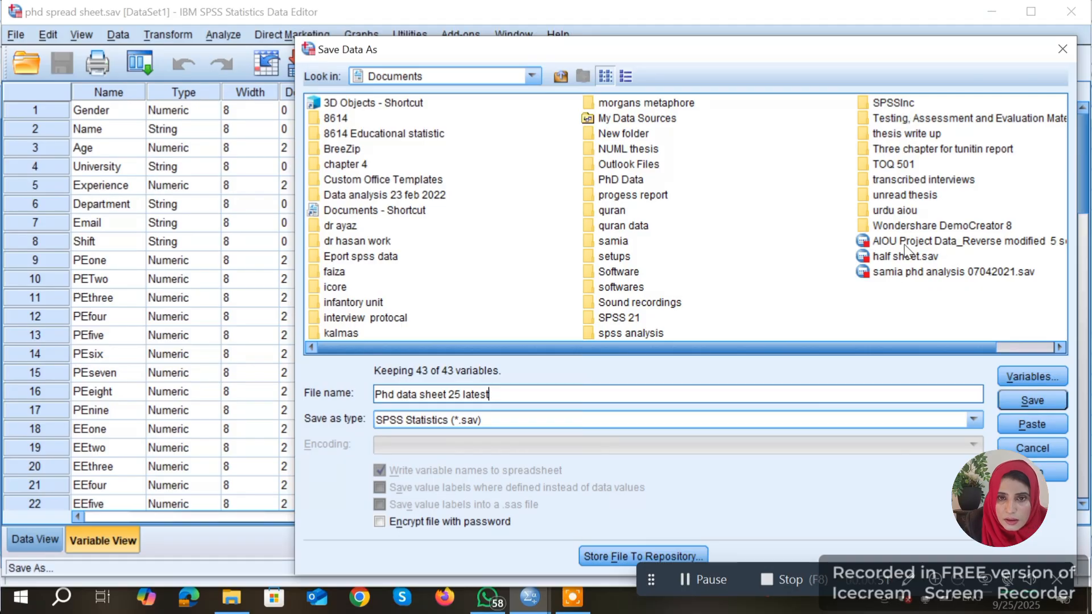
double_click(618, 317)
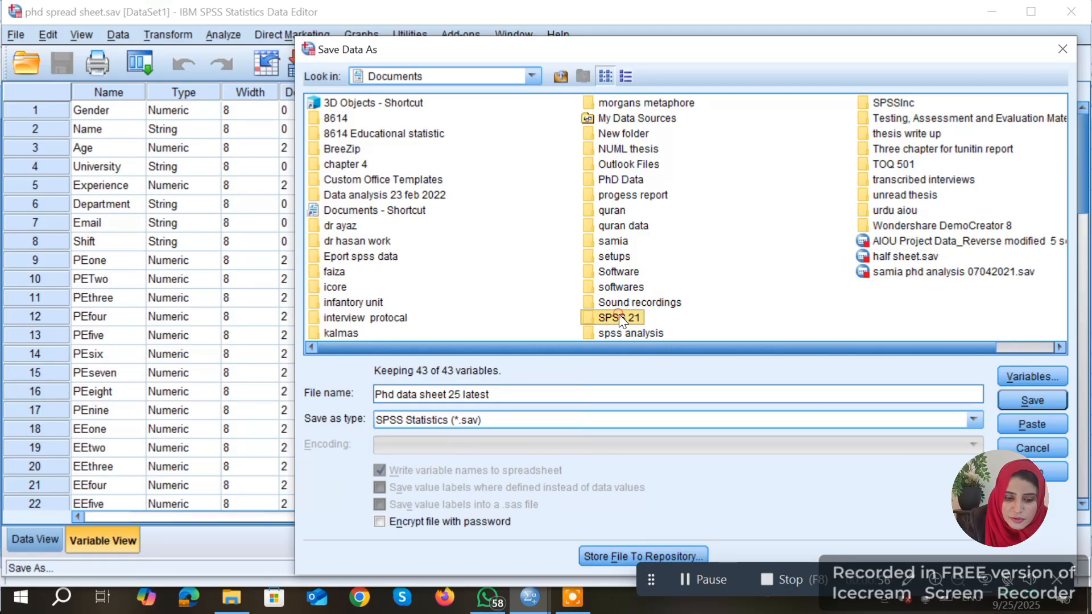
click(1023, 399)
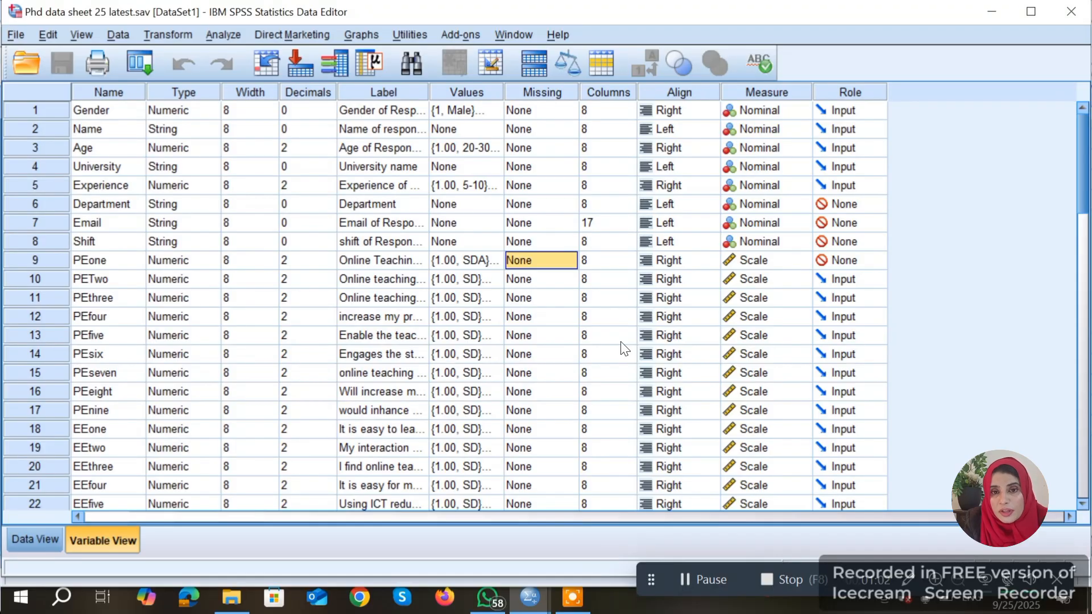